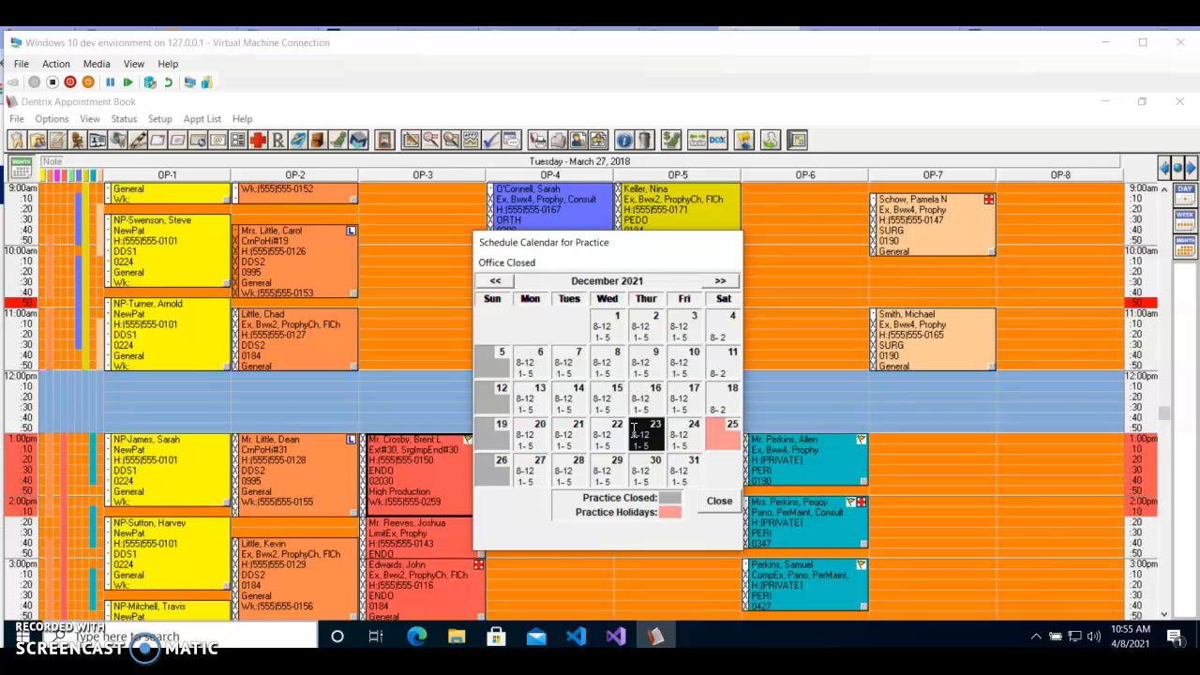
Step: Review the office closing and yearly holiday options for December 25, 2021 in the practice schedule calendar, and close the calendar
{"action": "left_click", "coordinate": [718, 443]}
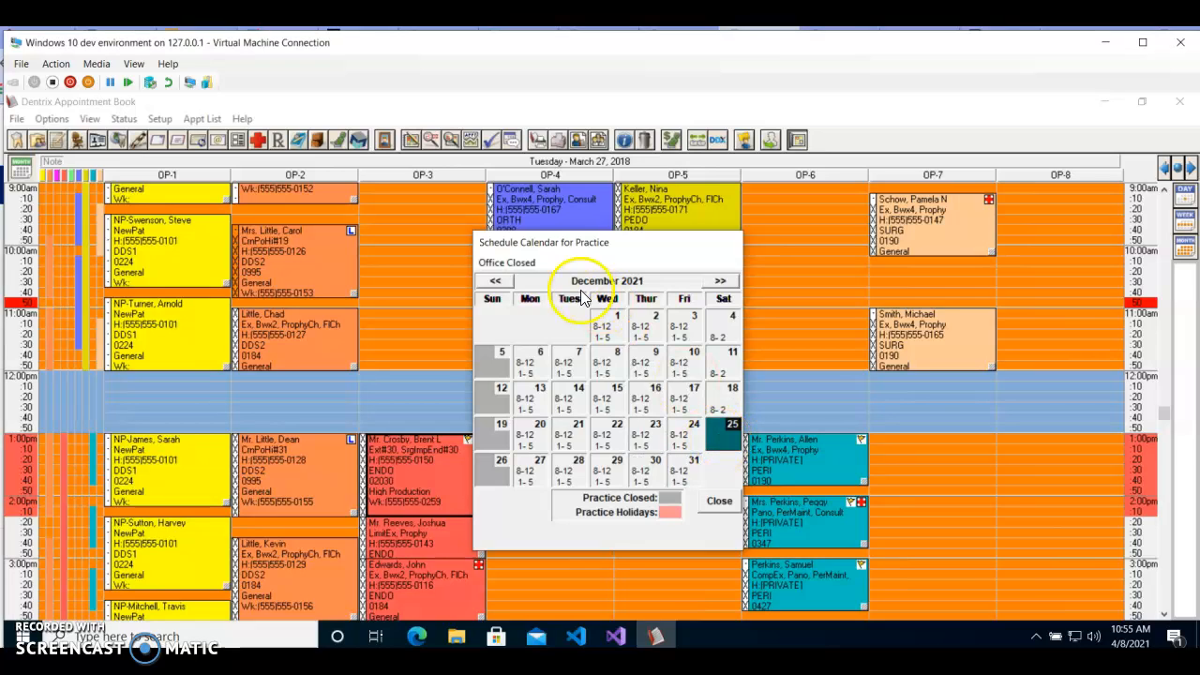
{"action": "left_click", "coordinate": [531, 266]}
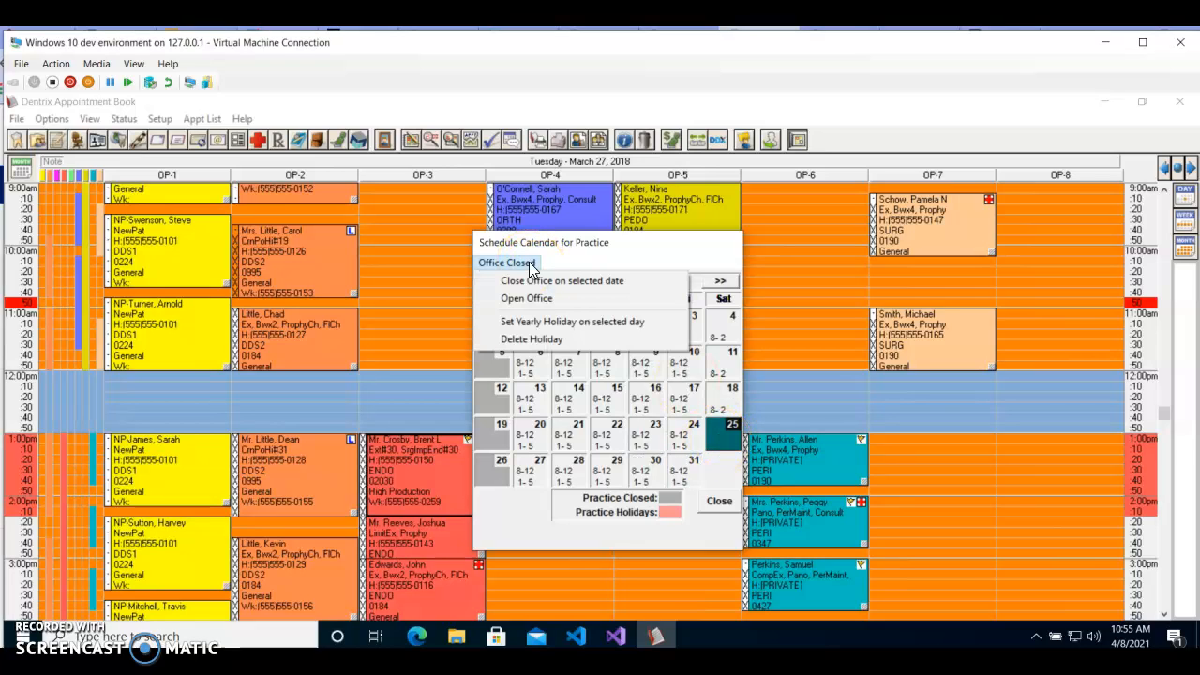
{"action": "left_click", "coordinate": [553, 345]}
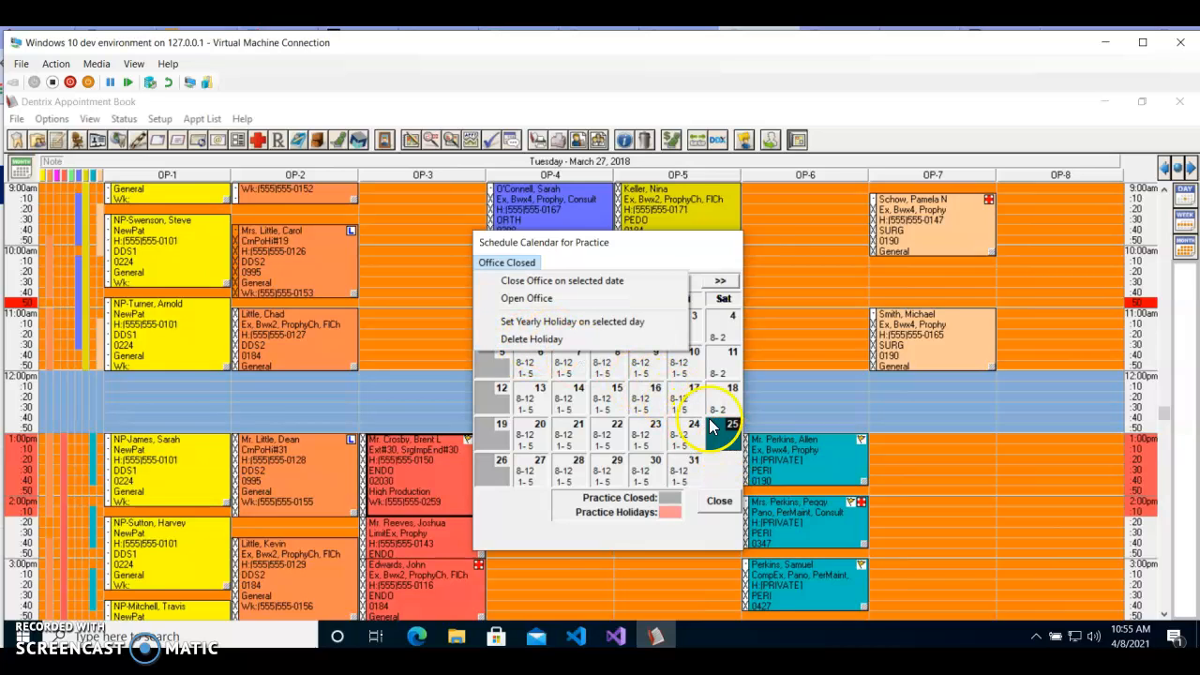
{"action": "left_click", "coordinate": [600, 281]}
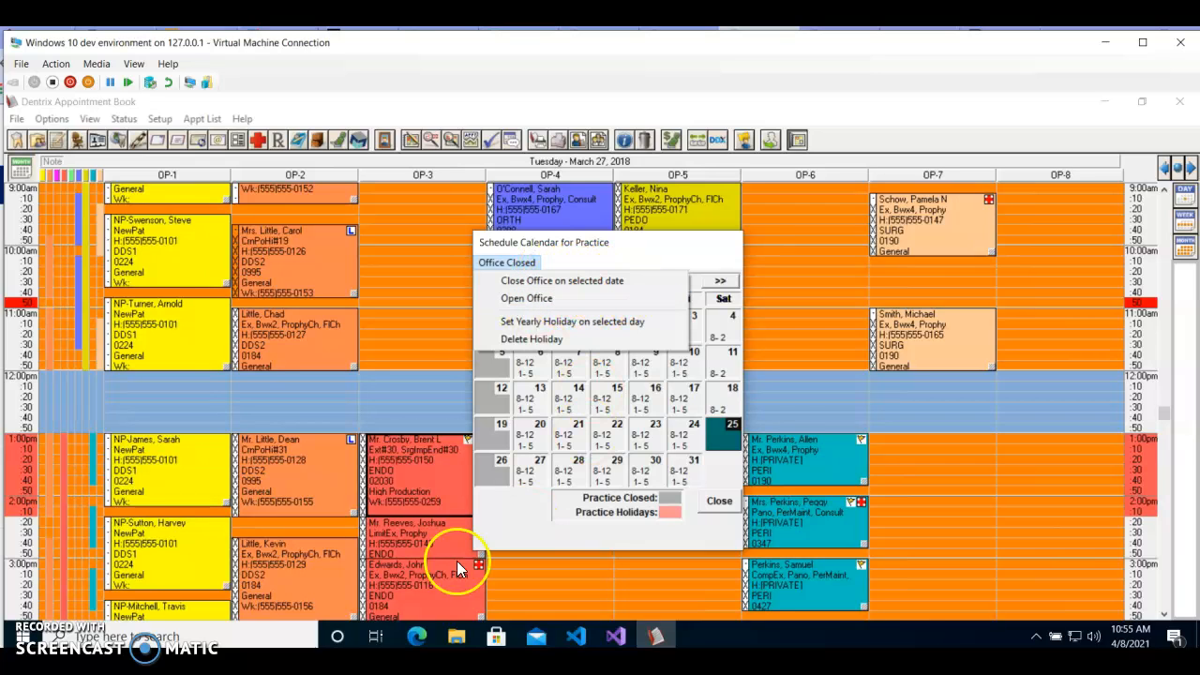
{"action": "left_click", "coordinate": [653, 265]}
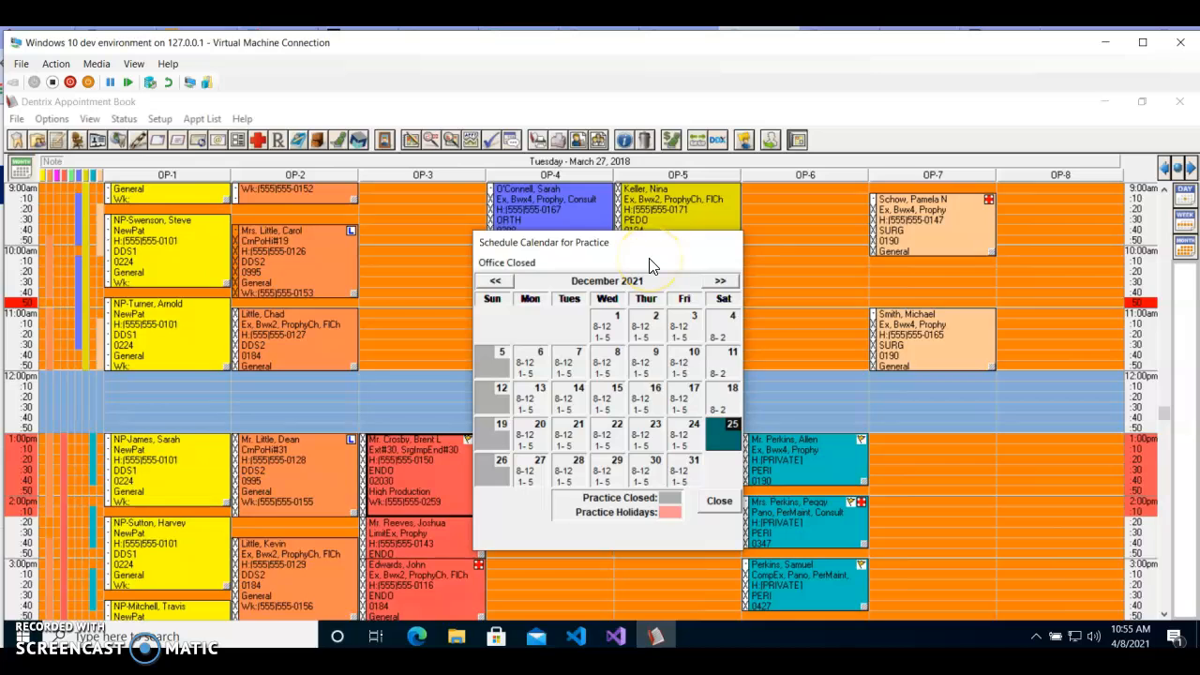
{"action": "left_click", "coordinate": [720, 504]}
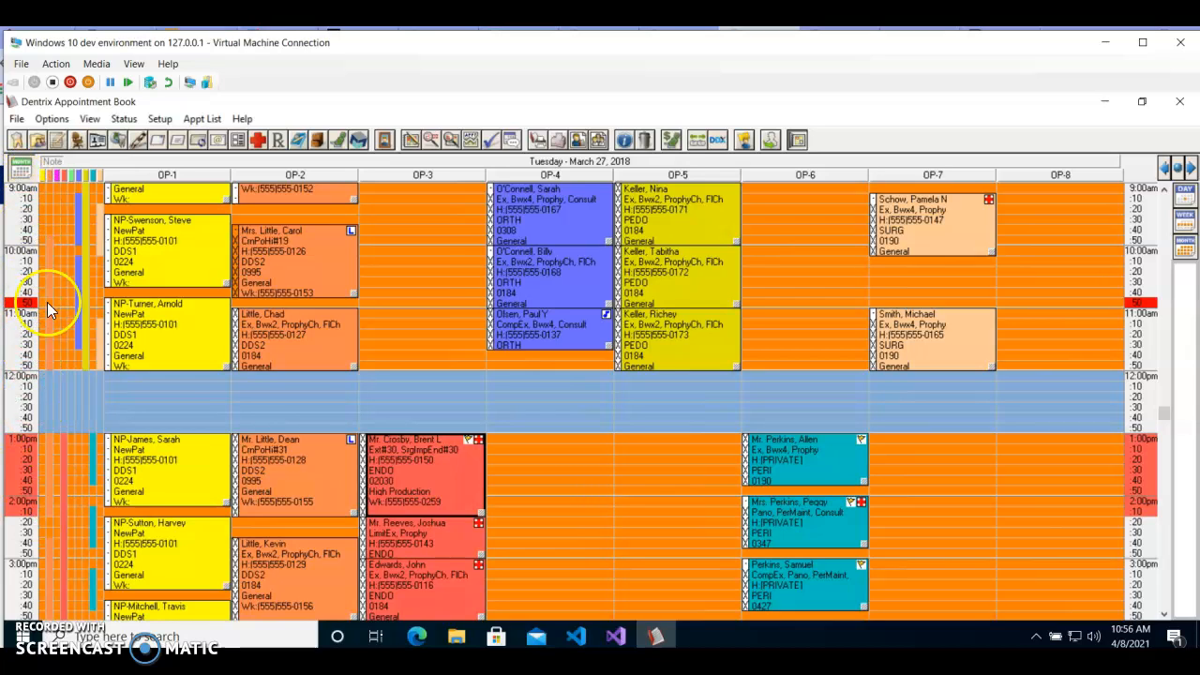
Step: Open the list of providers for setup and move its window clear of the appointment book's provider columns
{"action": "left_click", "coordinate": [1165, 189]}
{"action": "left_click", "coordinate": [1165, 190]}
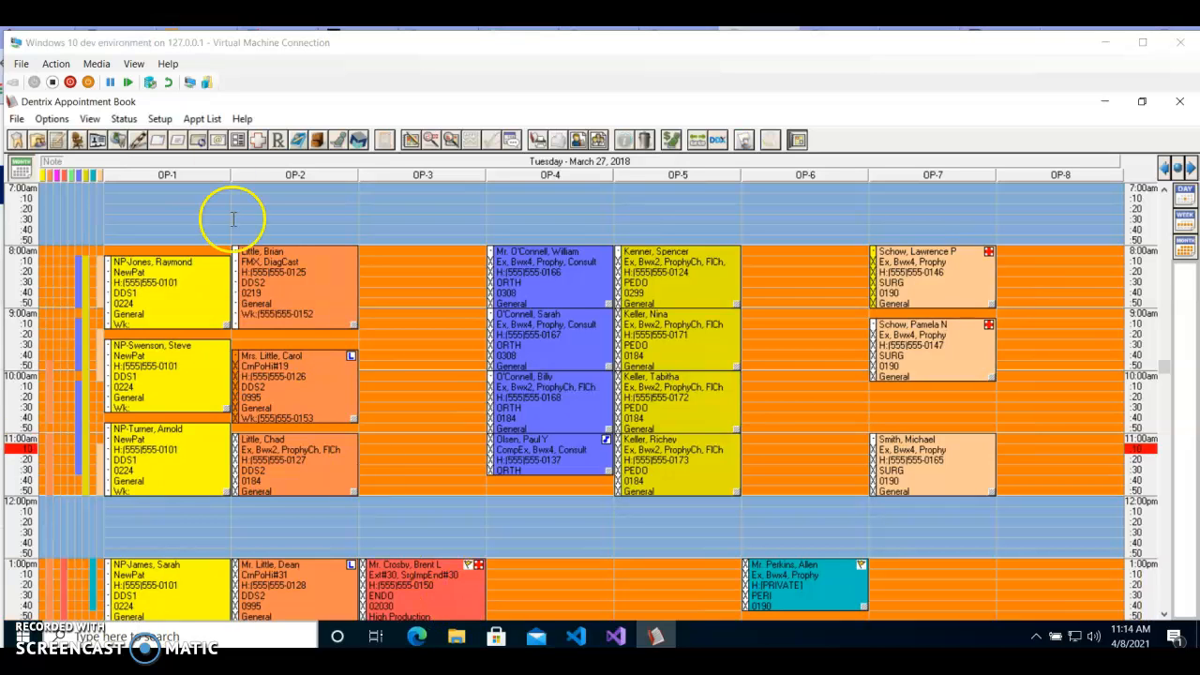
{"action": "left_click", "coordinate": [159, 120]}
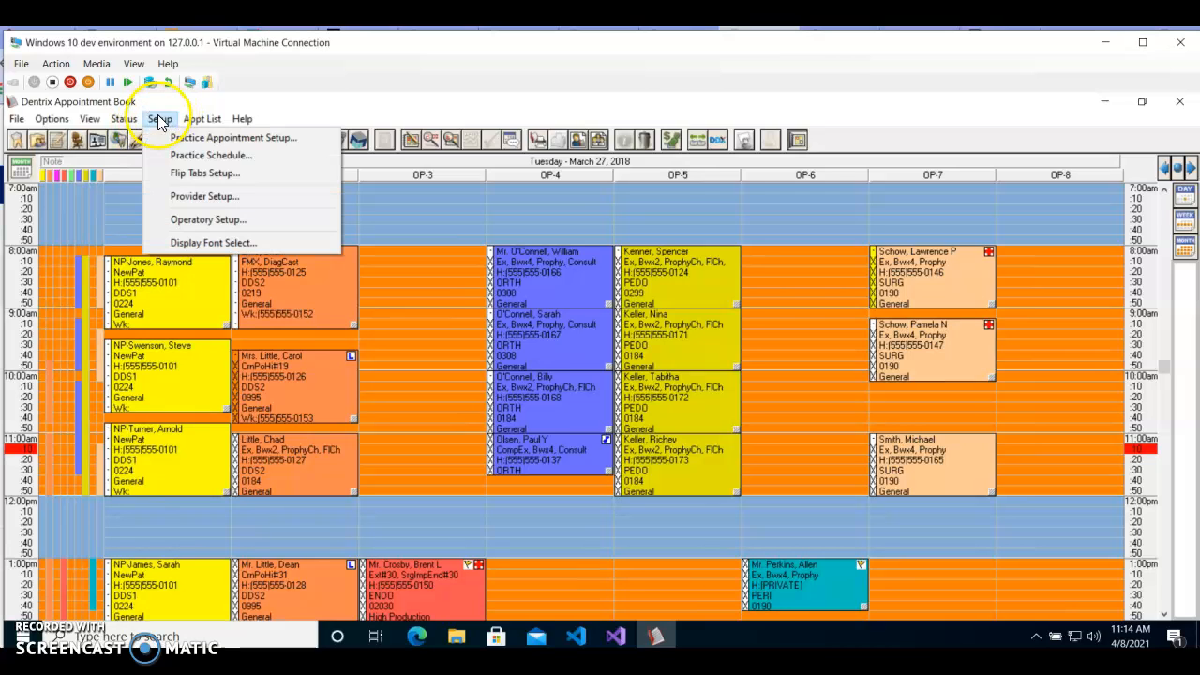
{"action": "left_click", "coordinate": [199, 198]}
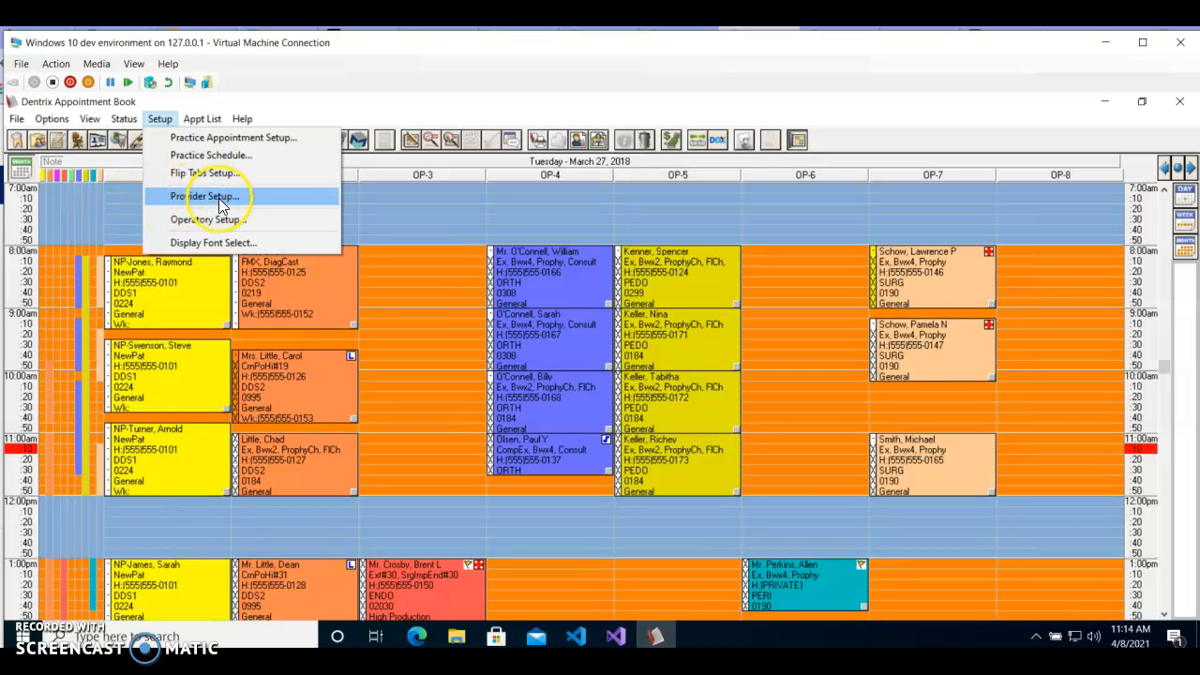
{"action": "left_click", "coordinate": [218, 198]}
{"action": "left_click", "coordinate": [83, 161]}
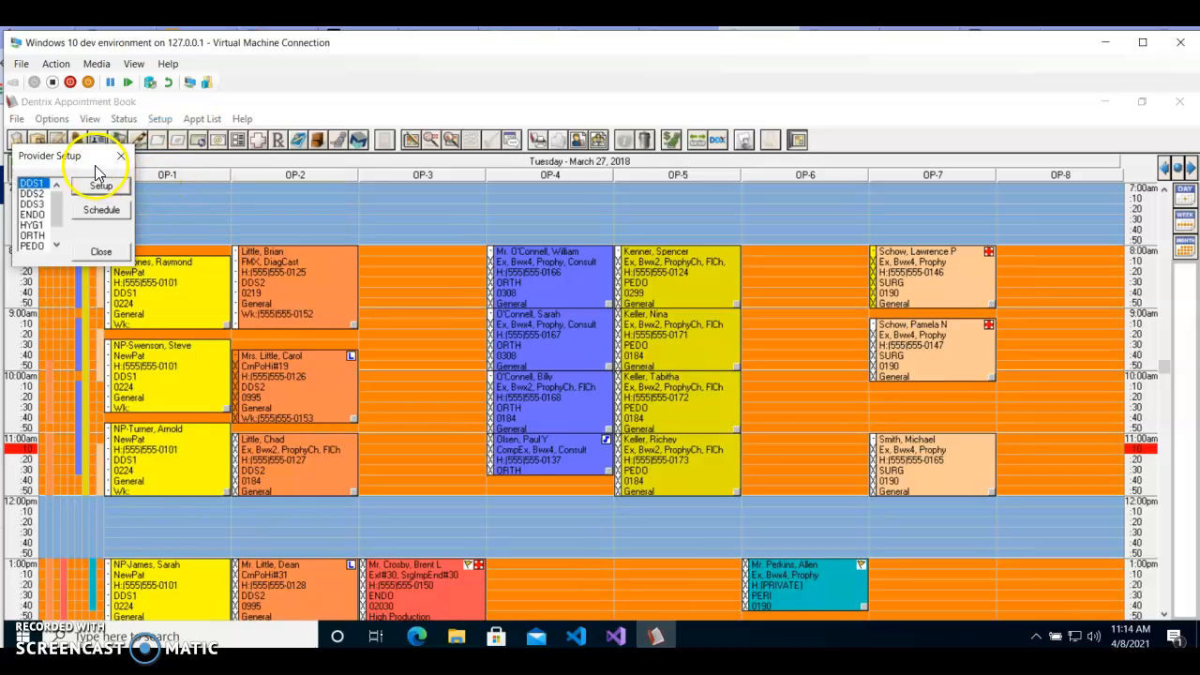
{"action": "left_click_drag", "start_coordinate": [82, 161], "coordinate": [184, 188]}
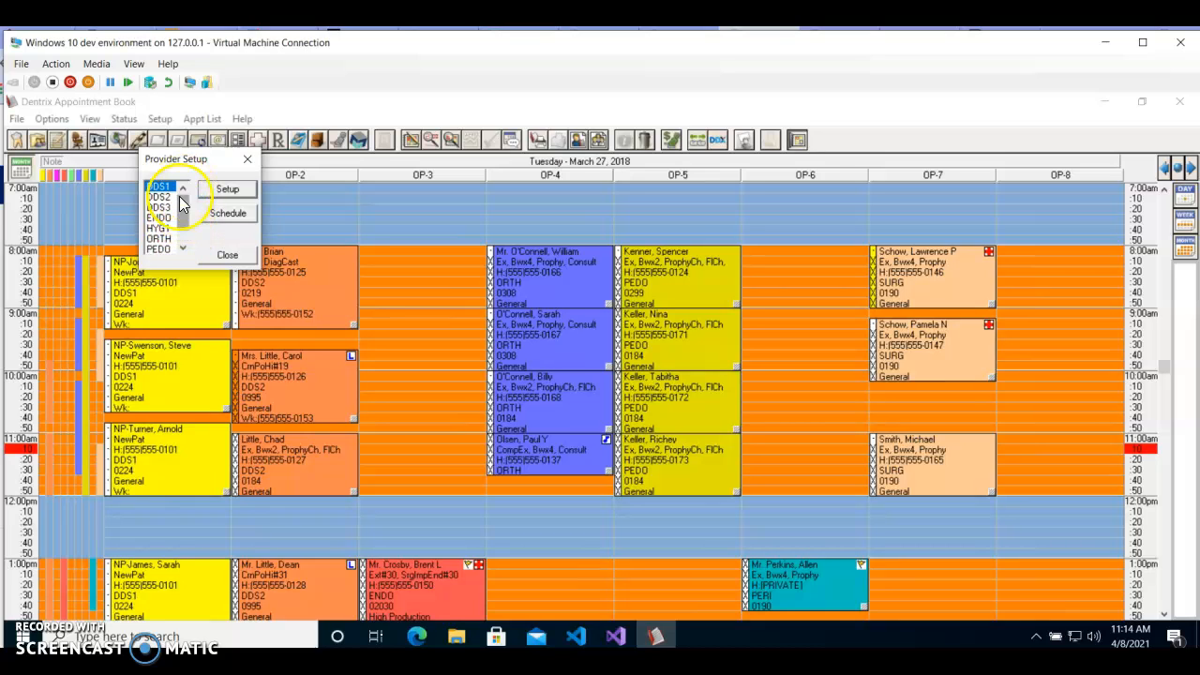
Step: Look through the provider list and open the setup of provider DDS1
{"action": "scroll", "coordinate": [161, 225], "scroll_direction": "down", "scroll_amount": 1}
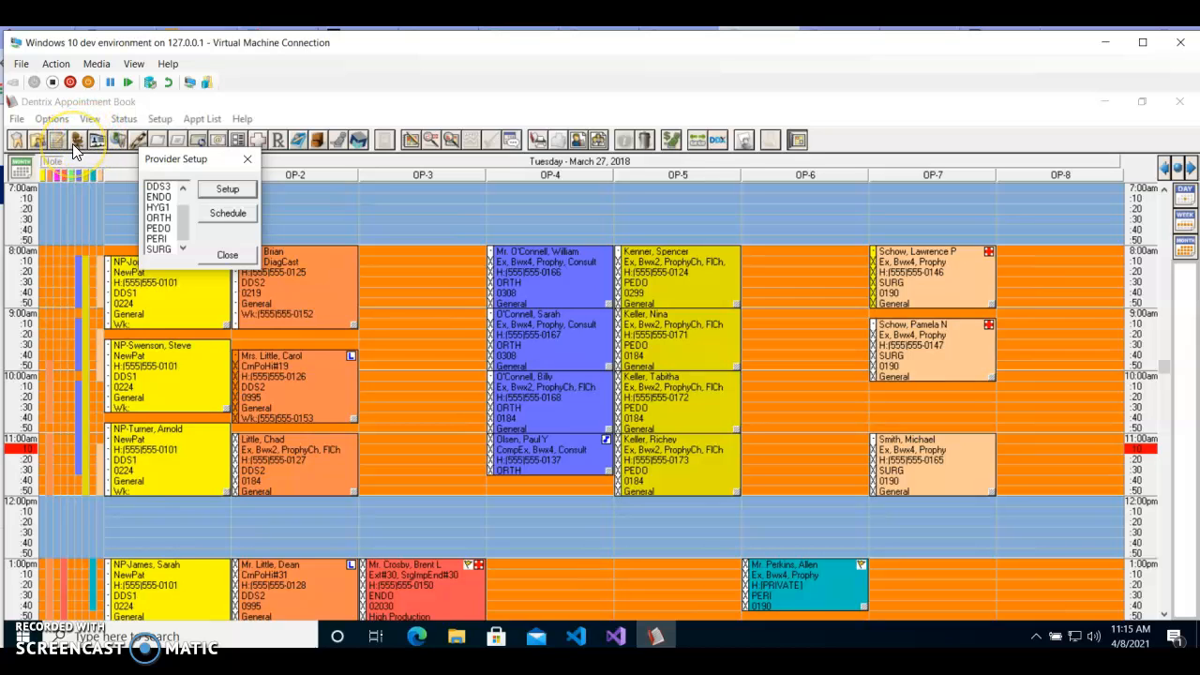
{"action": "left_click_drag", "start_coordinate": [182, 222], "coordinate": [179, 193]}
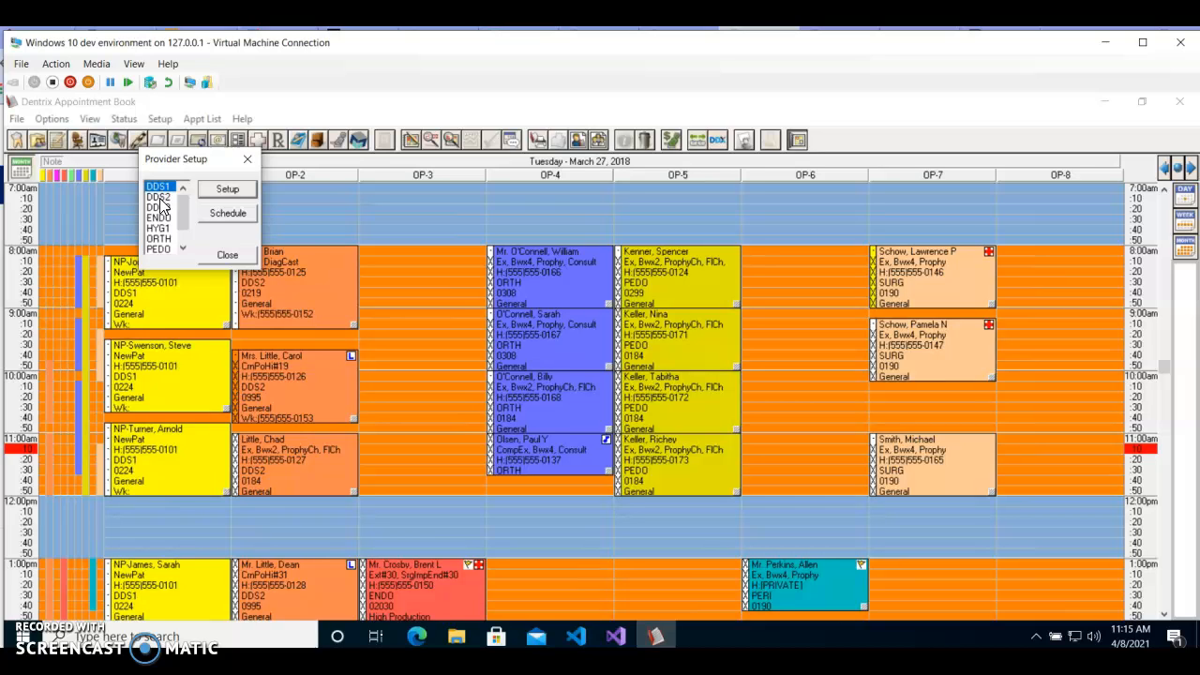
{"action": "left_click", "coordinate": [162, 199]}
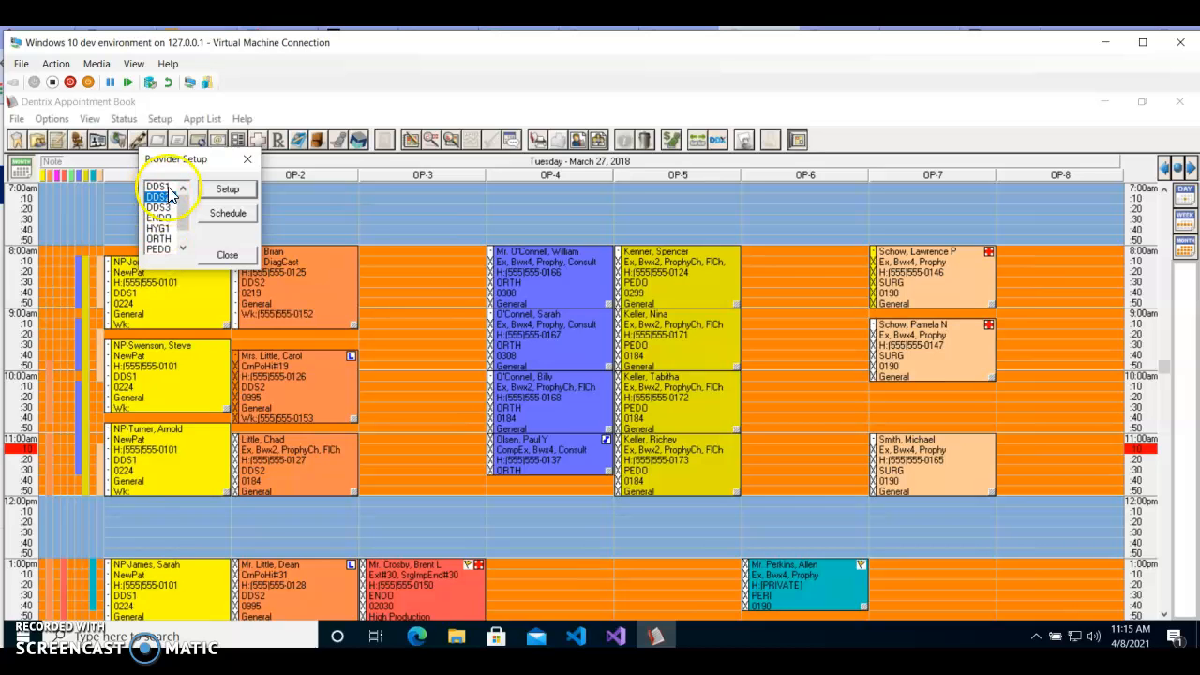
{"action": "left_click", "coordinate": [158, 188]}
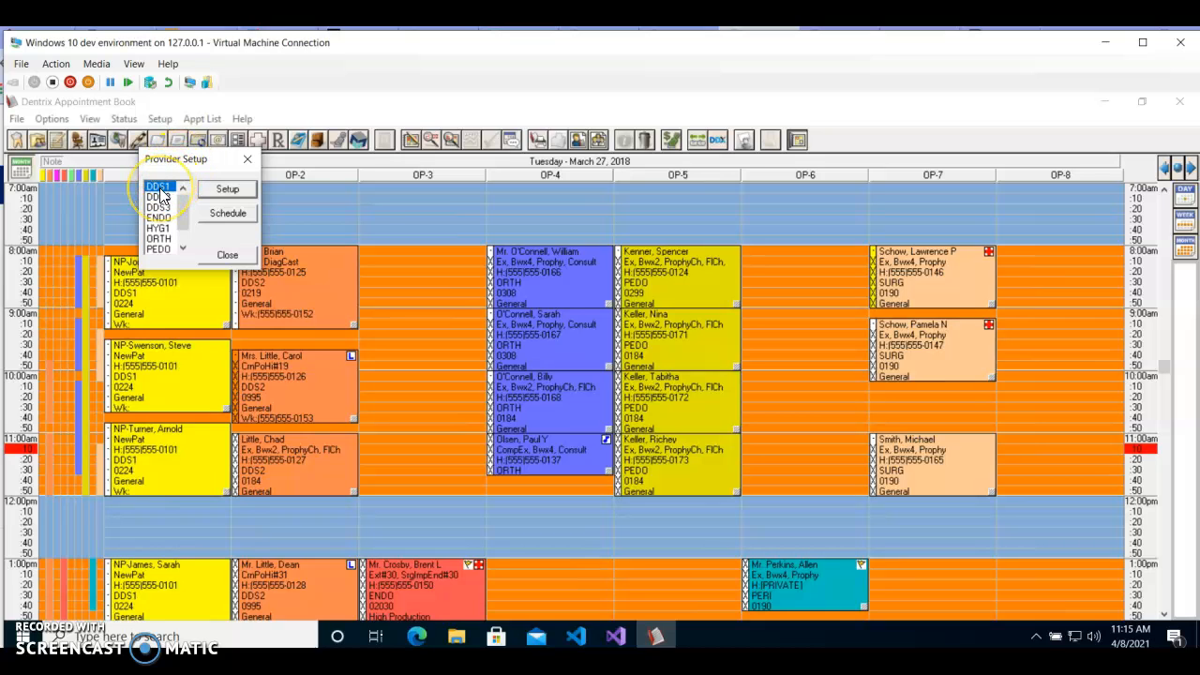
{"action": "left_click", "coordinate": [226, 191]}
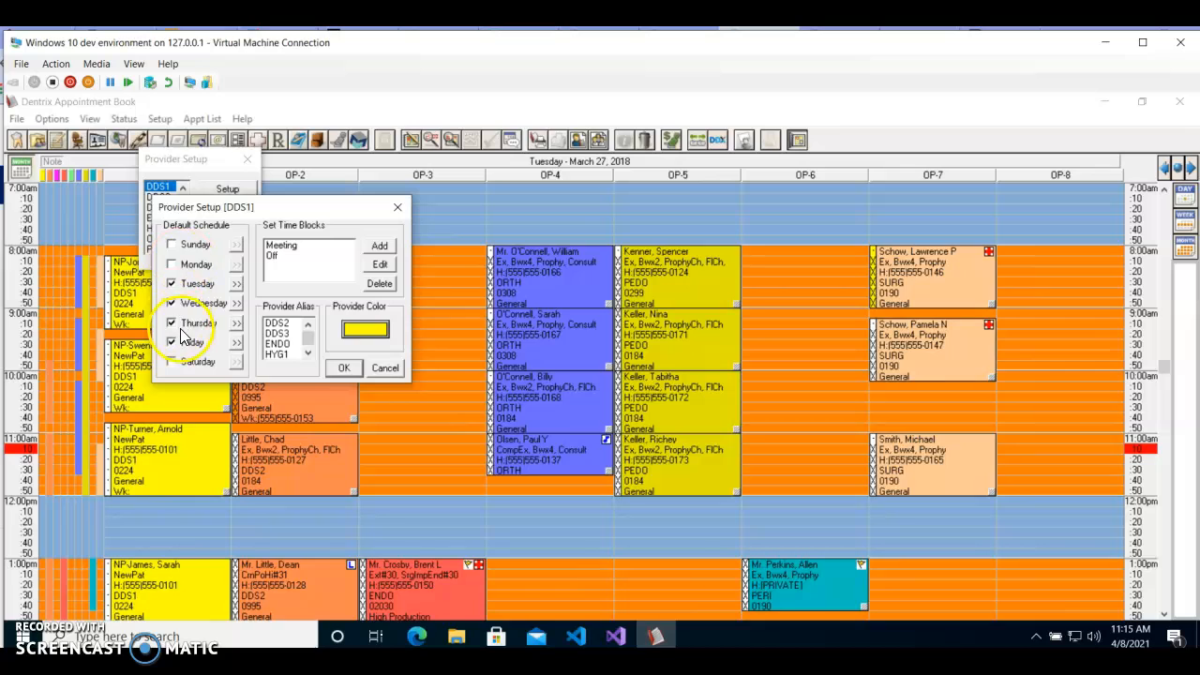
Step: Add Monday to DDS1's default schedule with a first working period from 8:00am to 12:00pm
{"action": "left_click", "coordinate": [170, 266]}
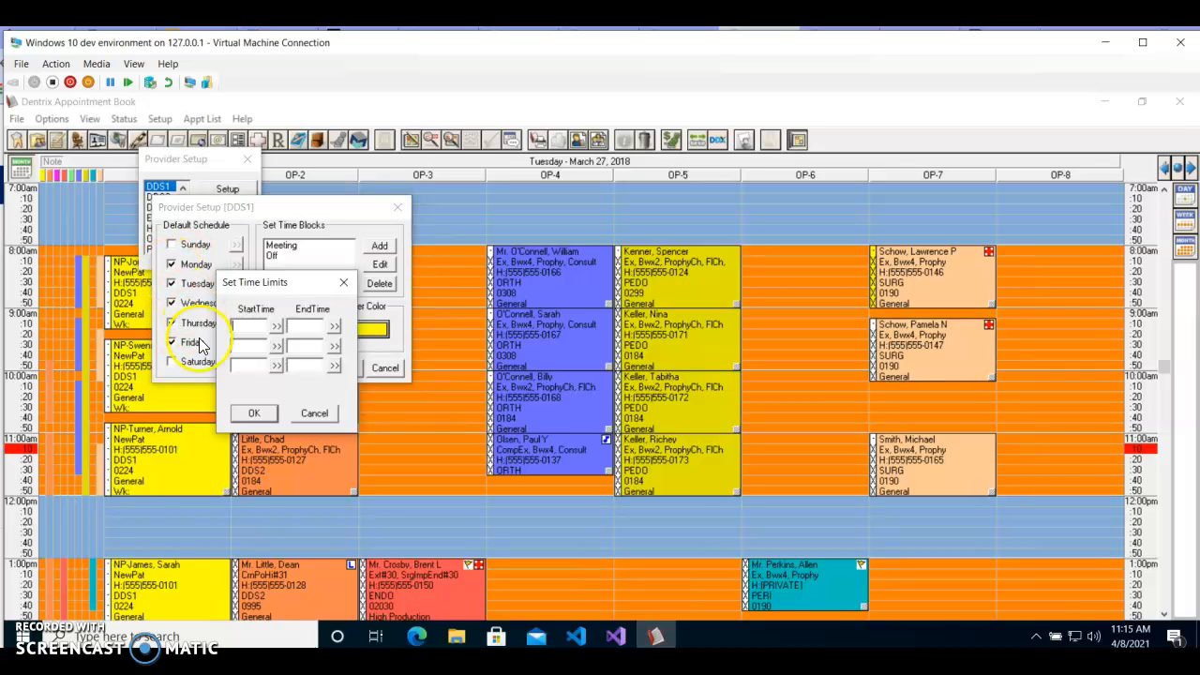
{"action": "left_click", "coordinate": [275, 325]}
{"action": "left_click", "coordinate": [239, 375]}
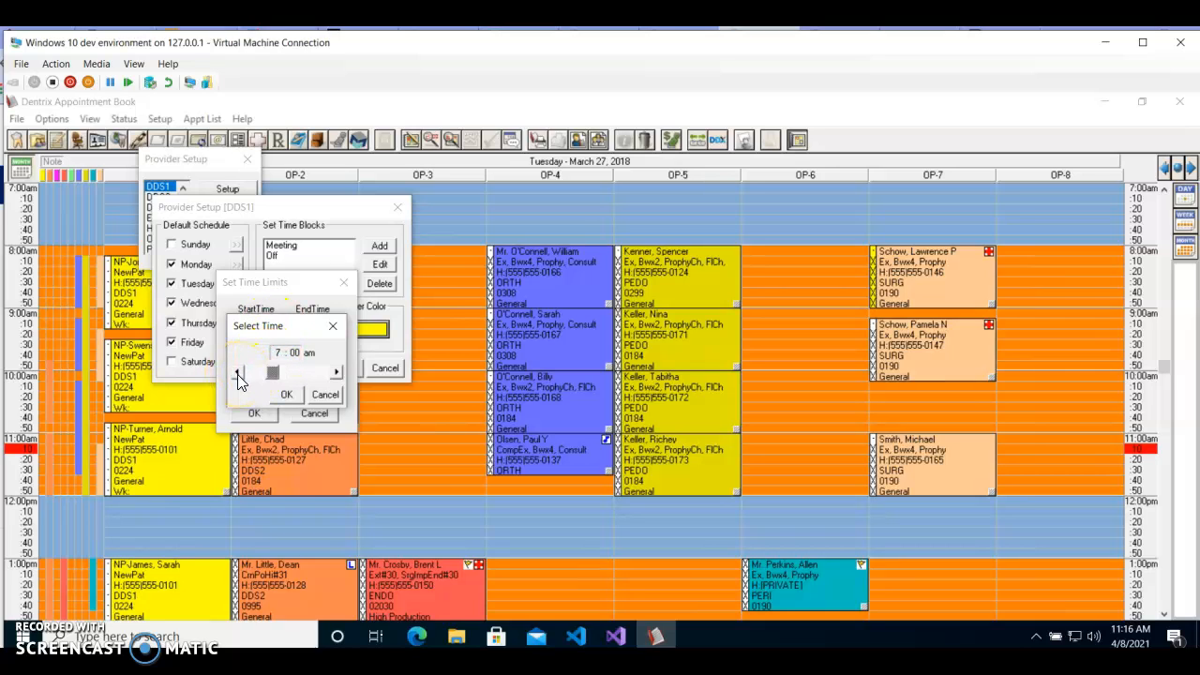
{"action": "left_click", "coordinate": [341, 370]}
{"action": "left_click", "coordinate": [341, 371]}
{"action": "left_click", "coordinate": [341, 370]}
{"action": "left_click", "coordinate": [341, 370]}
{"action": "left_click", "coordinate": [341, 371]}
{"action": "left_click", "coordinate": [341, 371]}
{"action": "left_click", "coordinate": [341, 371]}
{"action": "left_click", "coordinate": [241, 372]}
{"action": "left_click", "coordinate": [287, 395]}
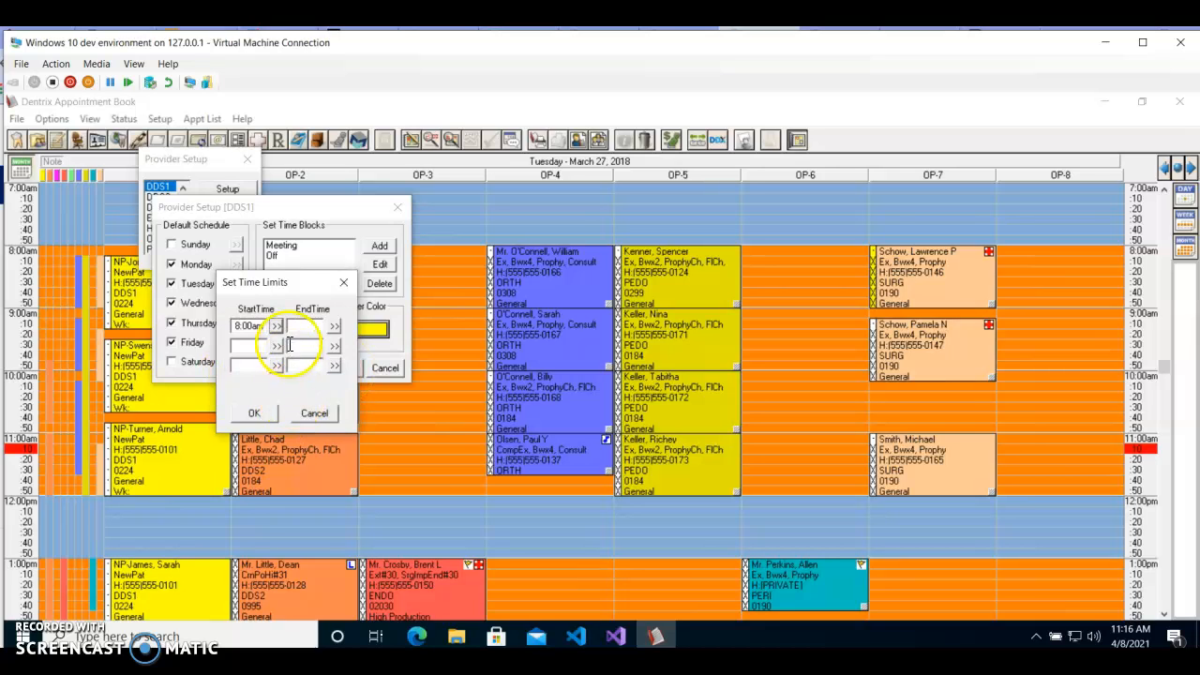
{"action": "left_click", "coordinate": [335, 327]}
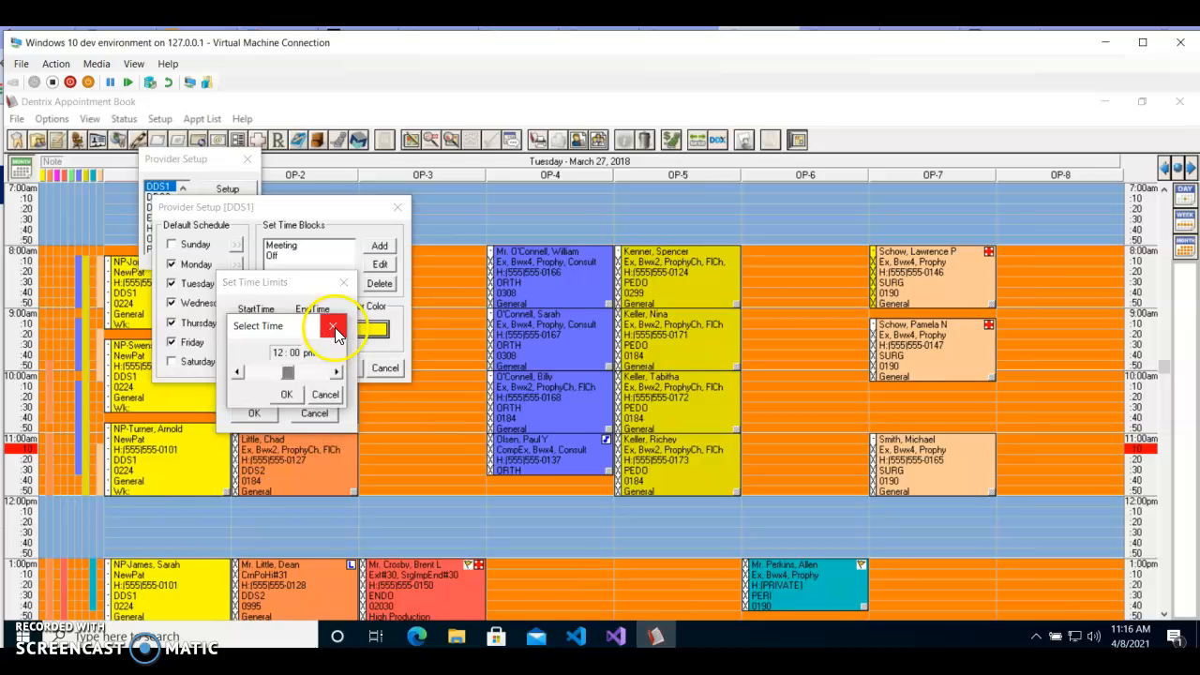
{"action": "left_click", "coordinate": [287, 395]}
Step: Set the start time of Monday's second working period to 1:00pm
{"action": "left_click", "coordinate": [279, 346]}
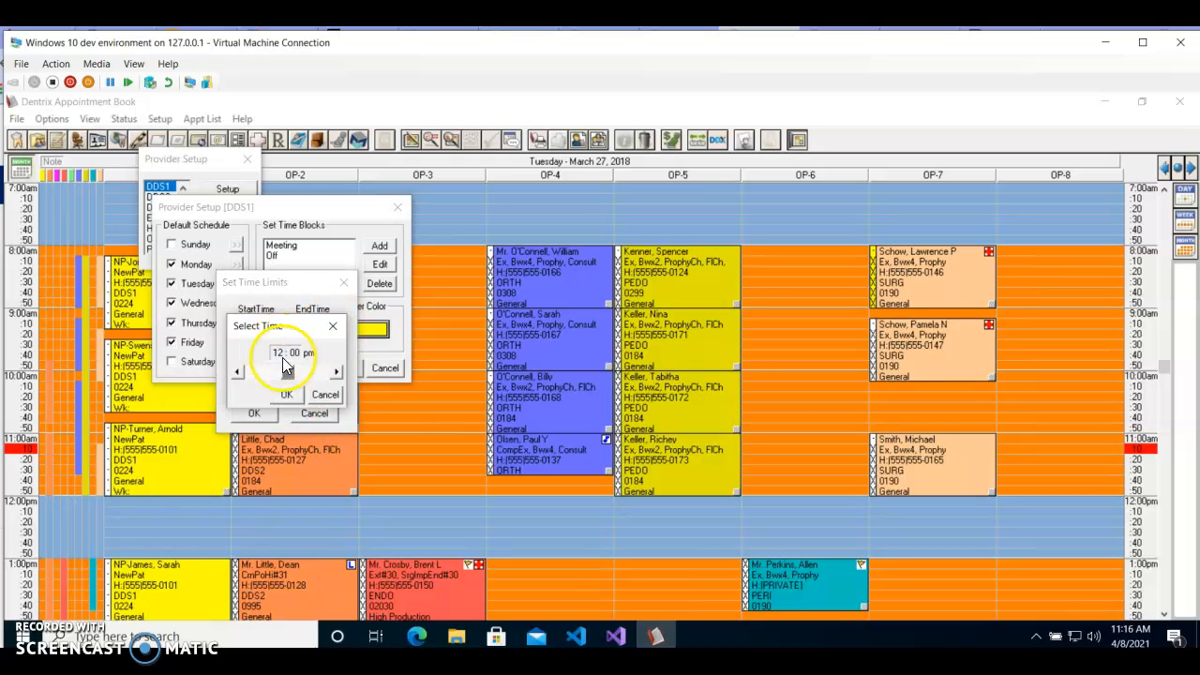
{"action": "left_click", "coordinate": [335, 374]}
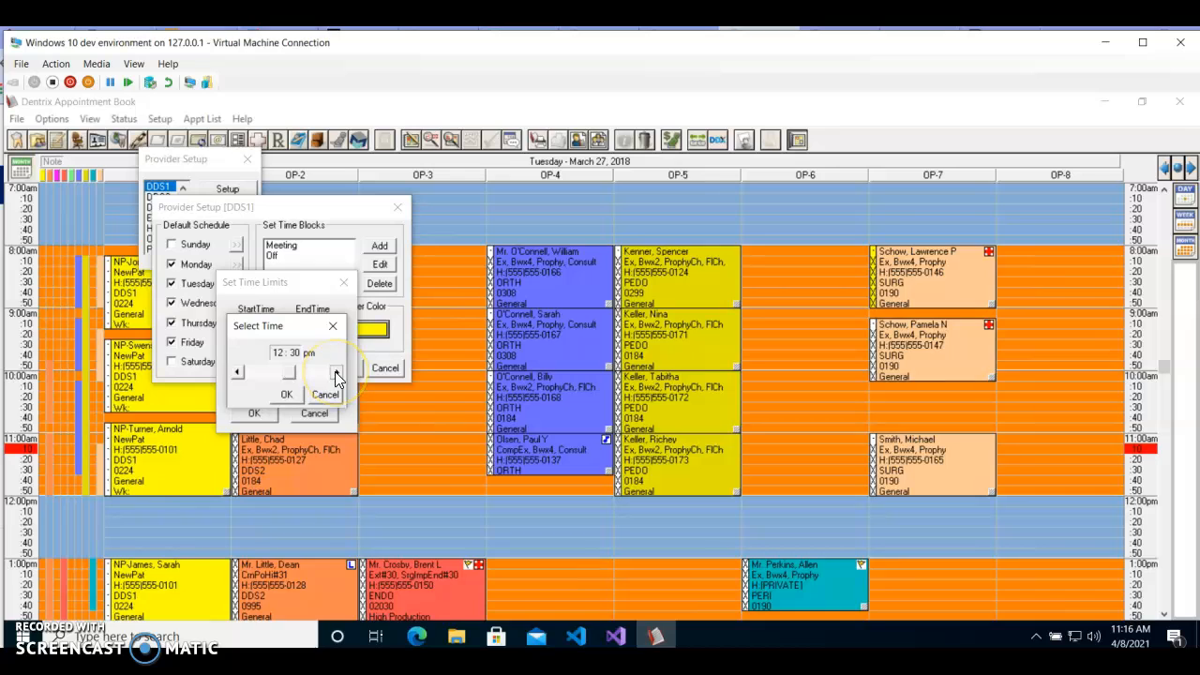
{"action": "left_click", "coordinate": [335, 373]}
{"action": "left_click", "coordinate": [336, 372]}
{"action": "left_click", "coordinate": [232, 374]}
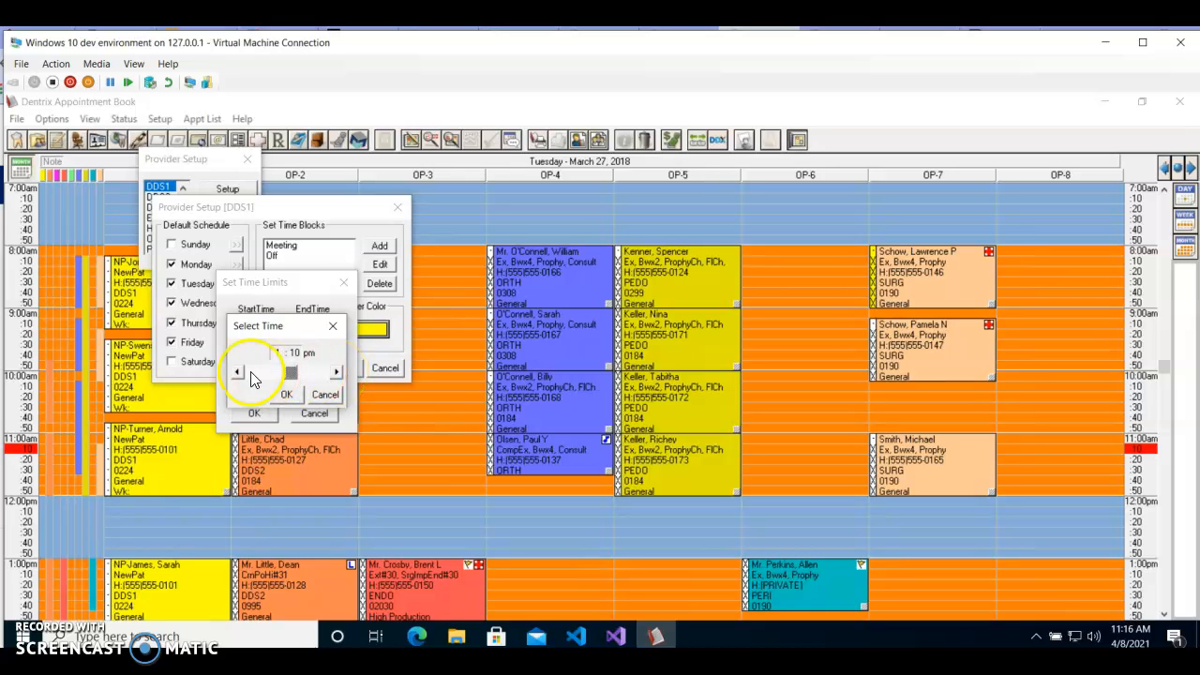
{"action": "left_click", "coordinate": [246, 375]}
{"action": "left_click", "coordinate": [334, 375]}
{"action": "left_click", "coordinate": [336, 372]}
{"action": "left_click", "coordinate": [286, 393]}
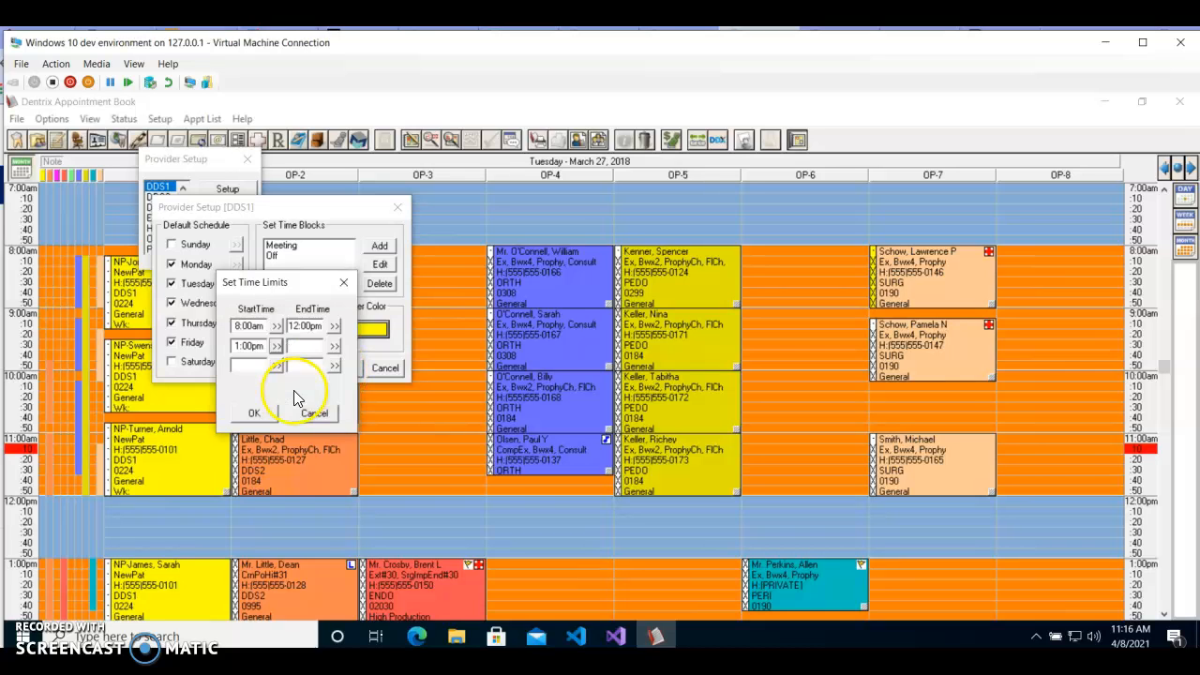
Step: Set the end time of Monday's second working period to 5:00pm and accept the Monday time limits
{"action": "left_click", "coordinate": [334, 346]}
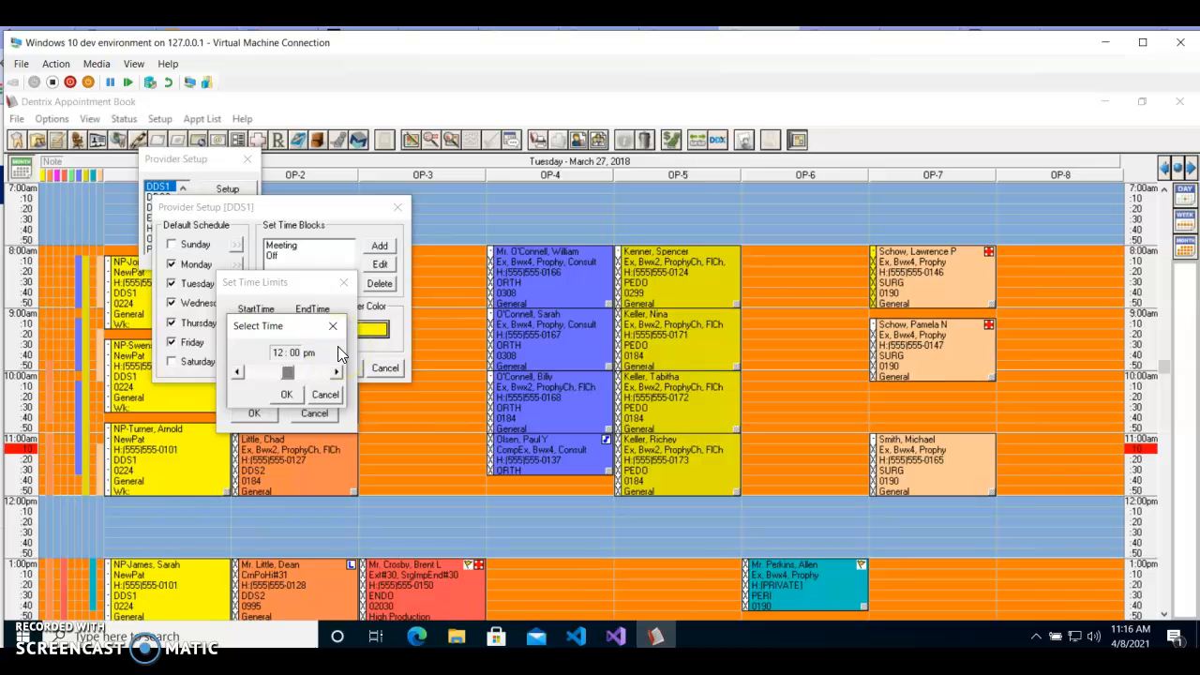
{"action": "left_click", "coordinate": [337, 372]}
{"action": "left_click", "coordinate": [337, 372]}
{"action": "left_click", "coordinate": [337, 373]}
{"action": "left_click", "coordinate": [237, 374]}
{"action": "left_click", "coordinate": [287, 402]}
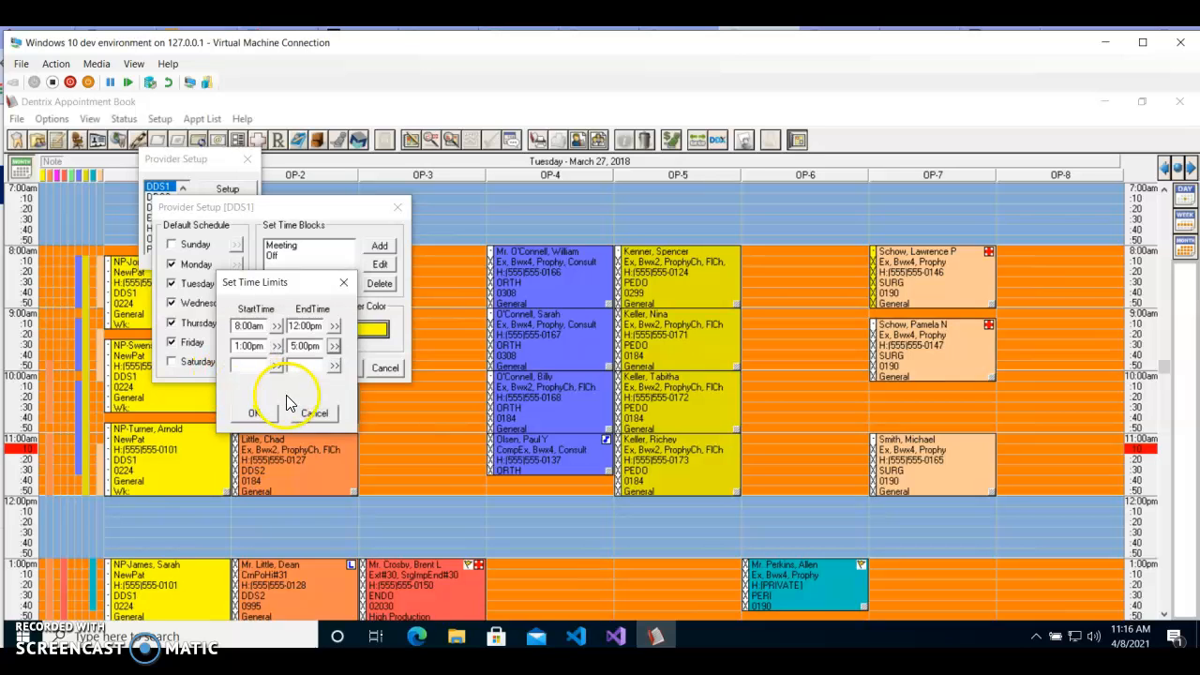
{"action": "left_click", "coordinate": [264, 415]}
Step: Check the time limits of DDS1's default schedule for Monday, Tuesday, Wednesday and Thursday without changing them
{"action": "left_click_drag", "start_coordinate": [217, 209], "coordinate": [255, 199]}
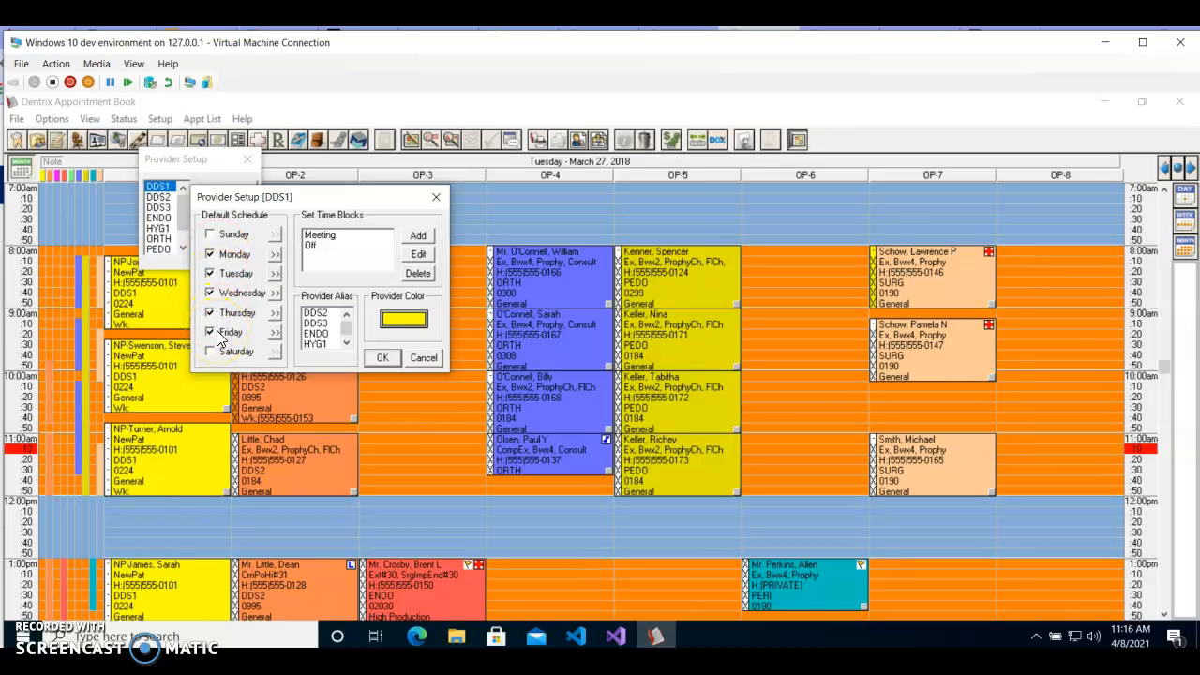
{"action": "left_click", "coordinate": [275, 254]}
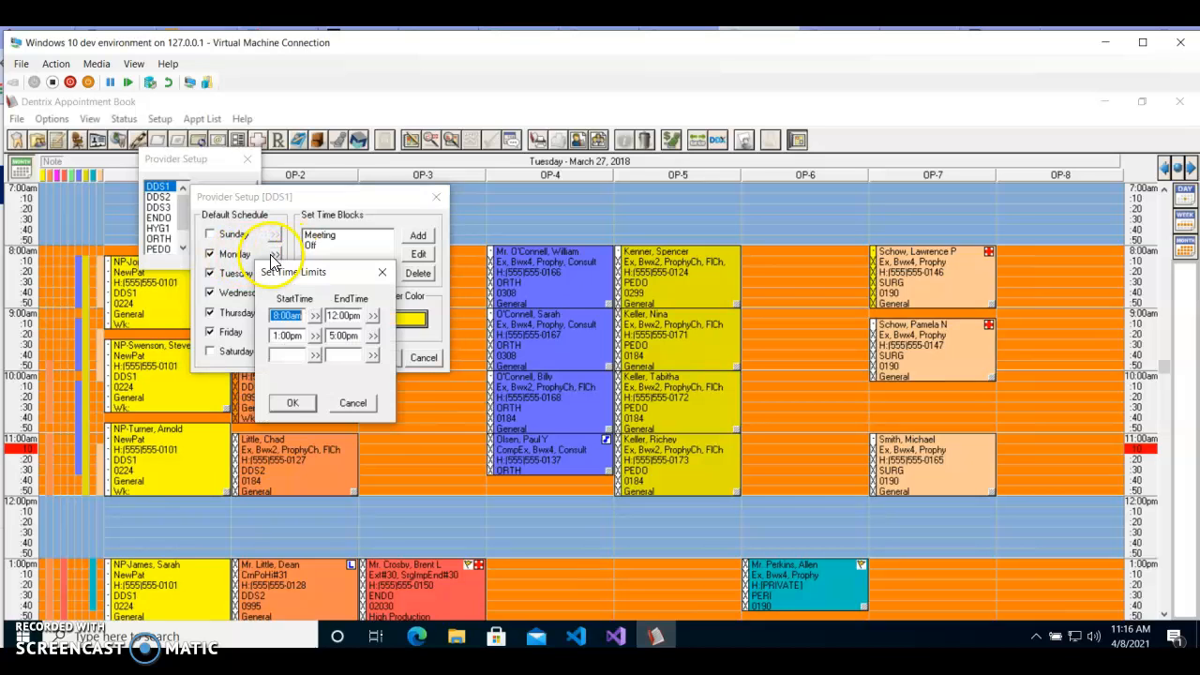
{"action": "left_click", "coordinate": [382, 272]}
{"action": "left_click", "coordinate": [275, 274]}
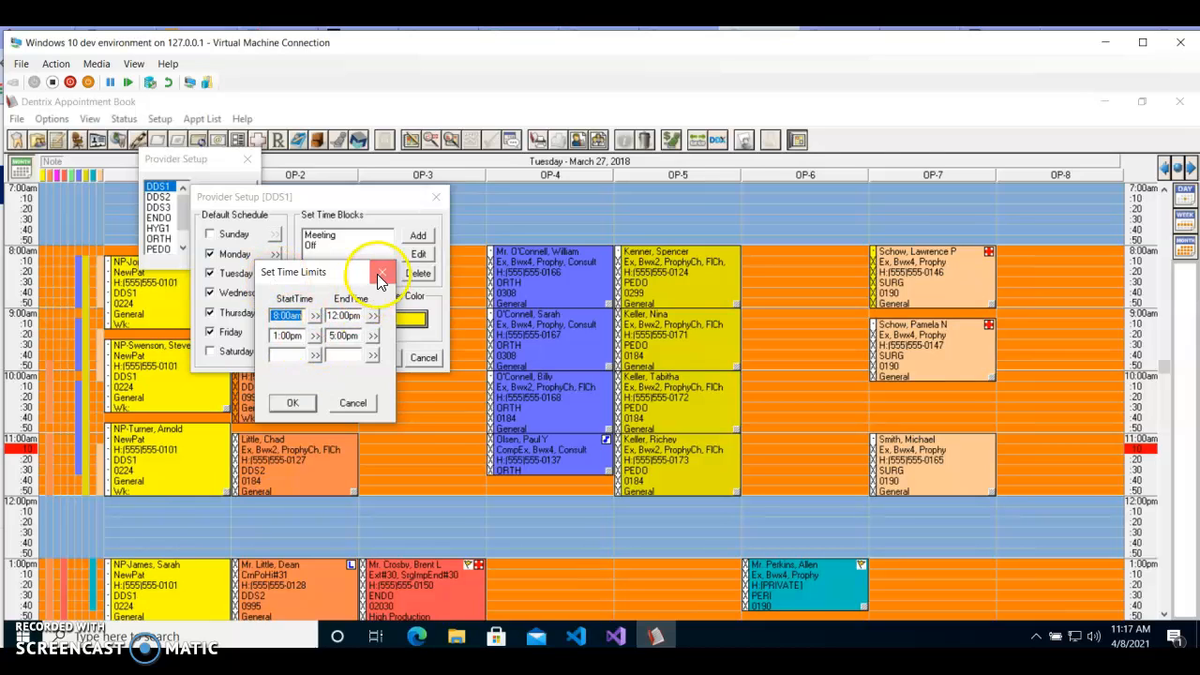
{"action": "left_click", "coordinate": [382, 272]}
{"action": "left_click", "coordinate": [275, 294]}
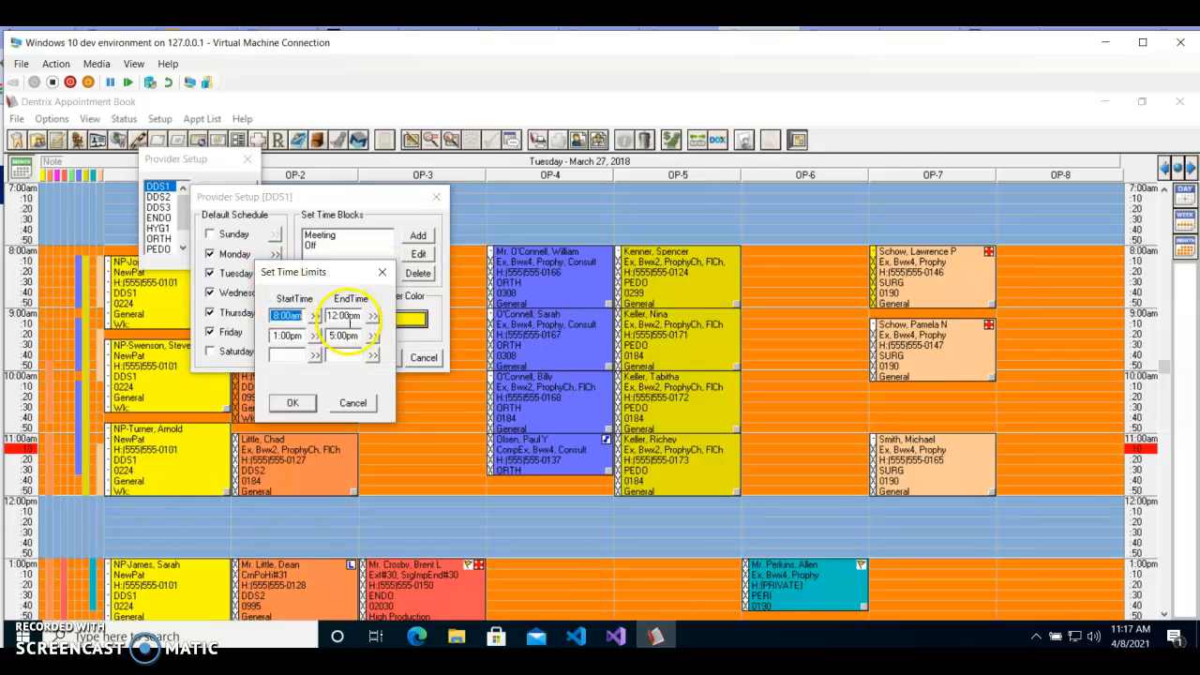
{"action": "left_click", "coordinate": [380, 273]}
{"action": "left_click", "coordinate": [275, 313]}
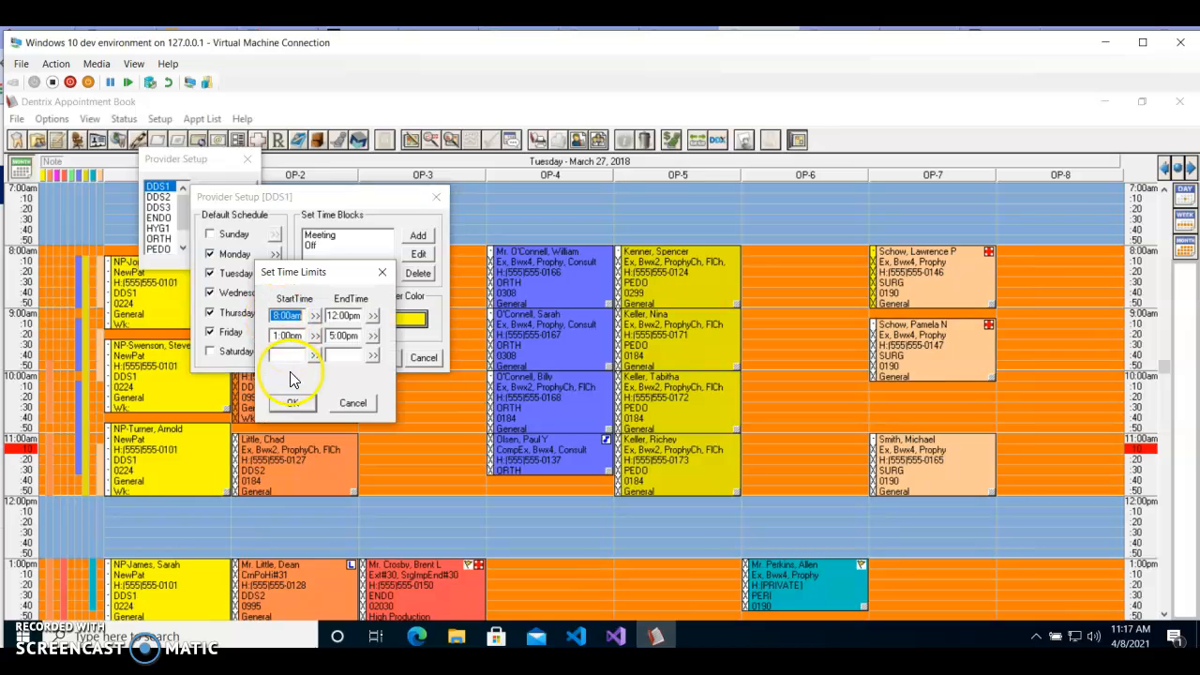
{"action": "left_click", "coordinate": [382, 271]}
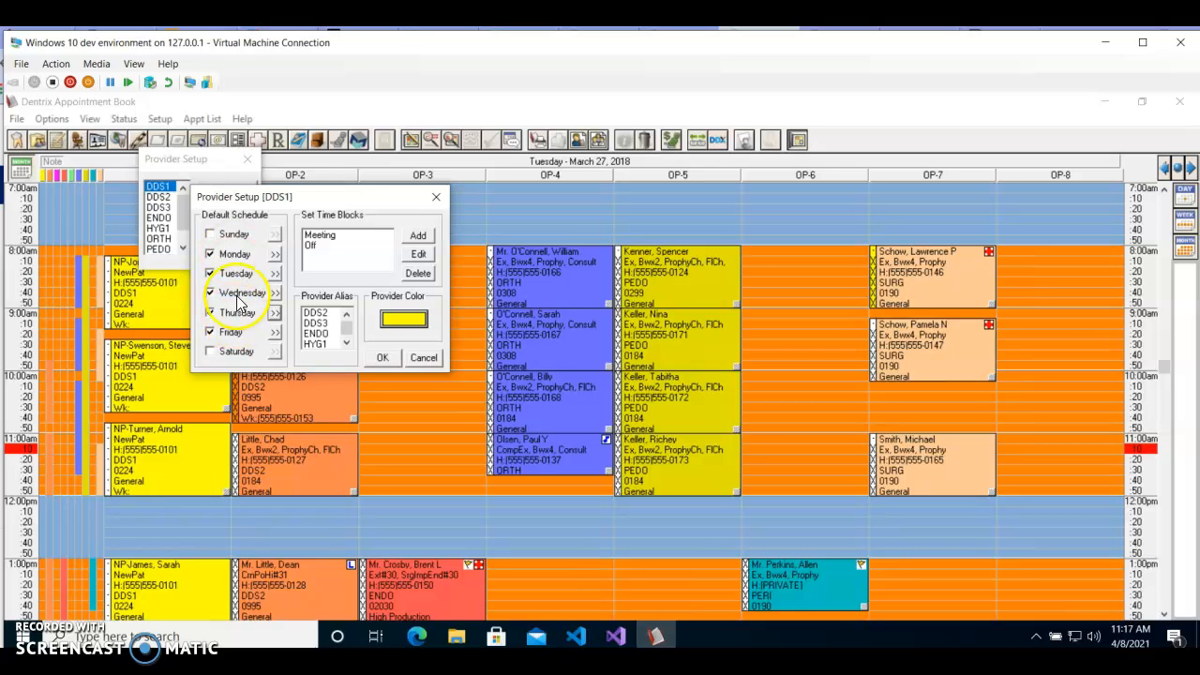
Step: Add Saturday to DDS1's default schedule with a working period from 10:00am to 12:00pm and accept the time limits
{"action": "left_click", "coordinate": [210, 352]}
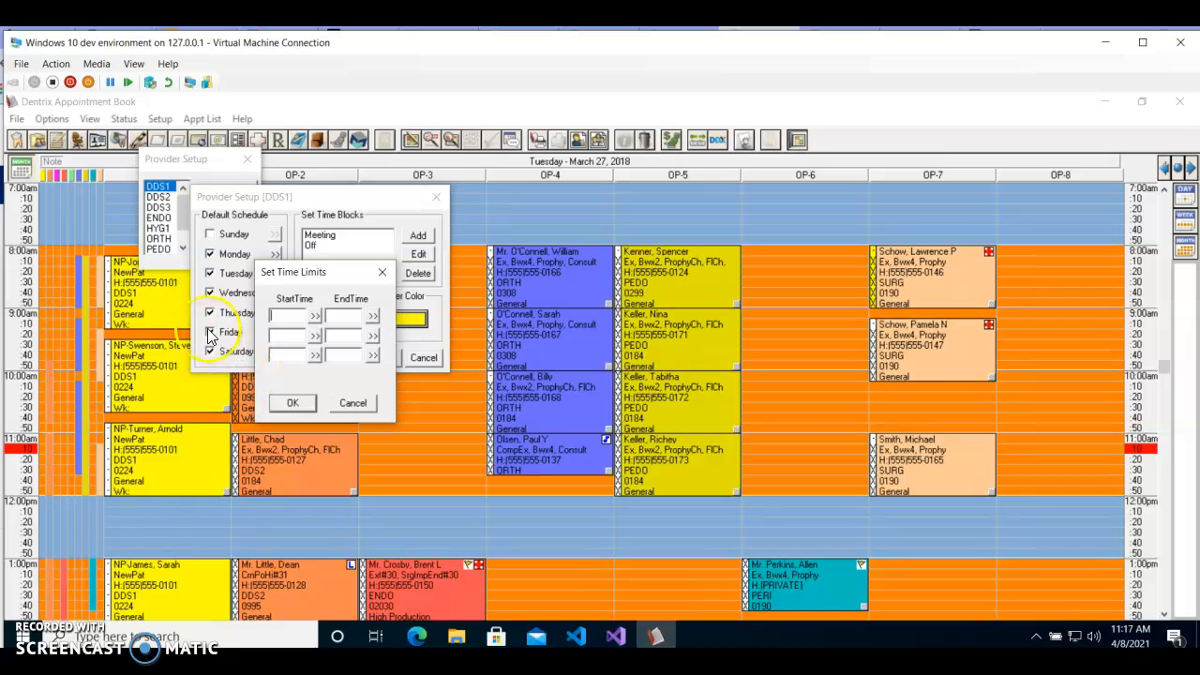
{"action": "left_click", "coordinate": [315, 317]}
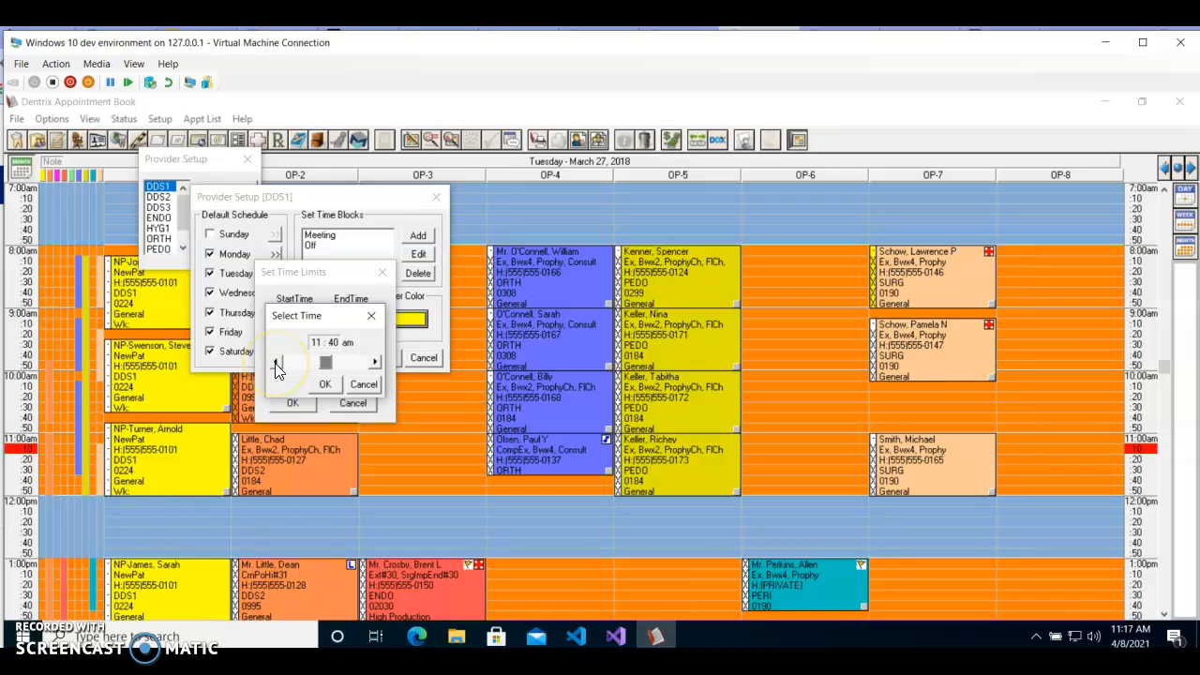
{"action": "left_click", "coordinate": [277, 366]}
{"action": "left_click", "coordinate": [277, 366]}
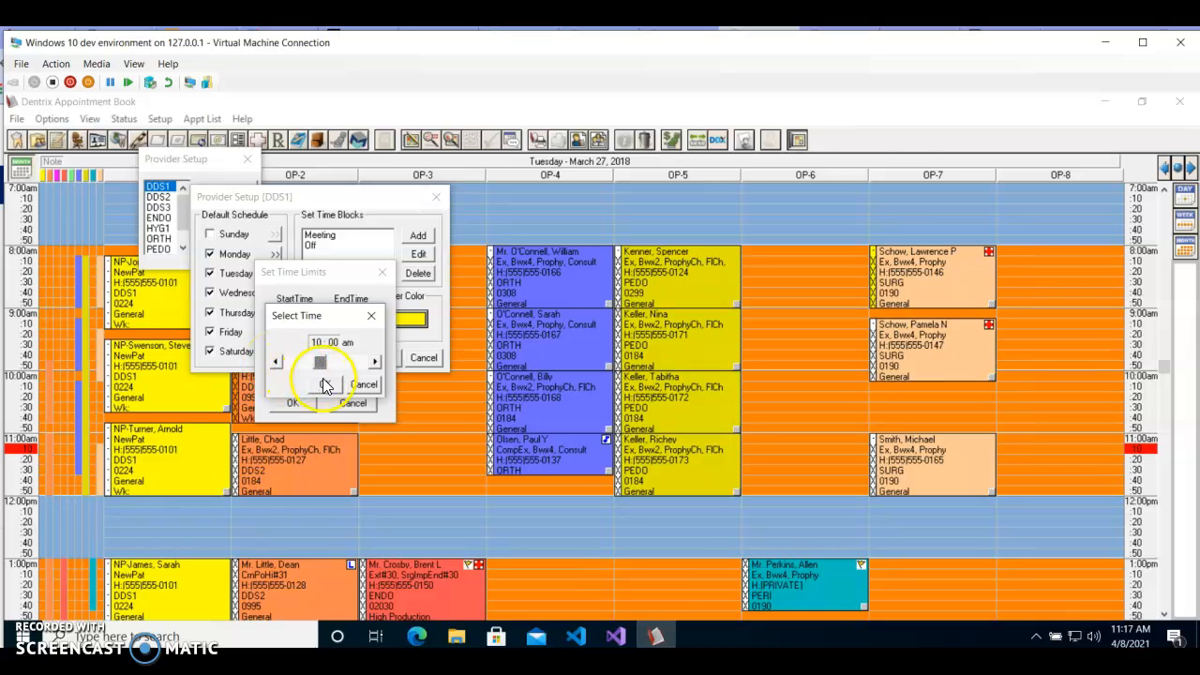
{"action": "left_click", "coordinate": [325, 385]}
{"action": "left_click", "coordinate": [374, 315]}
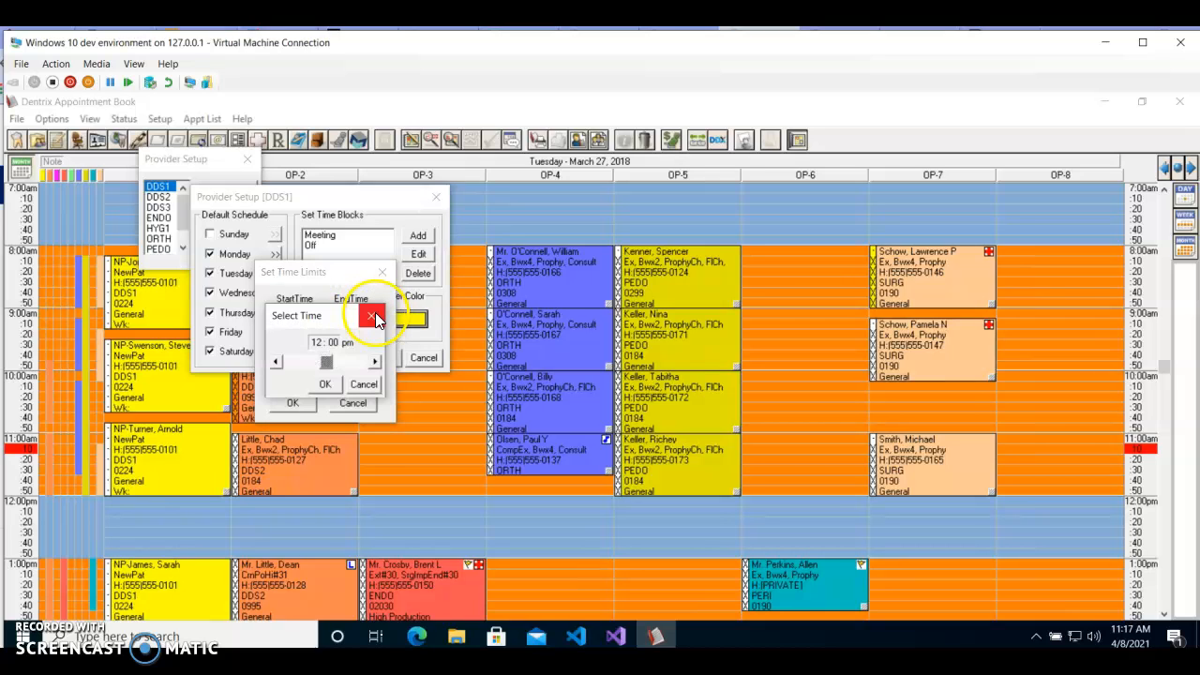
{"action": "left_click", "coordinate": [322, 392]}
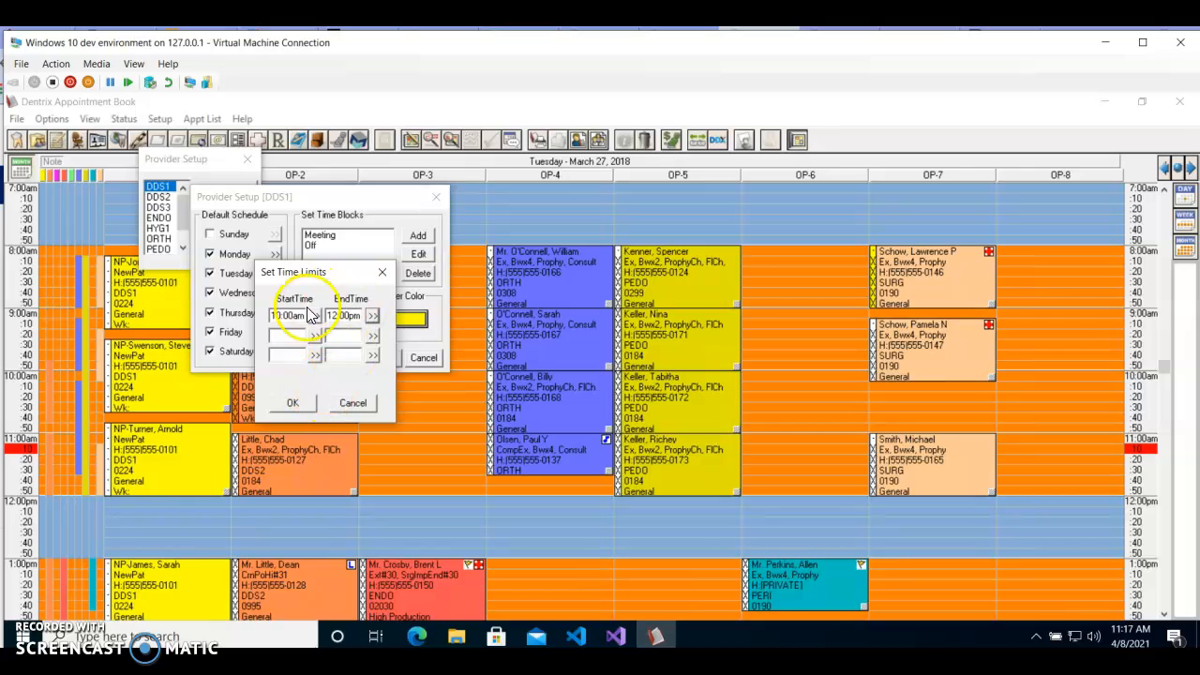
{"action": "left_click", "coordinate": [296, 403]}
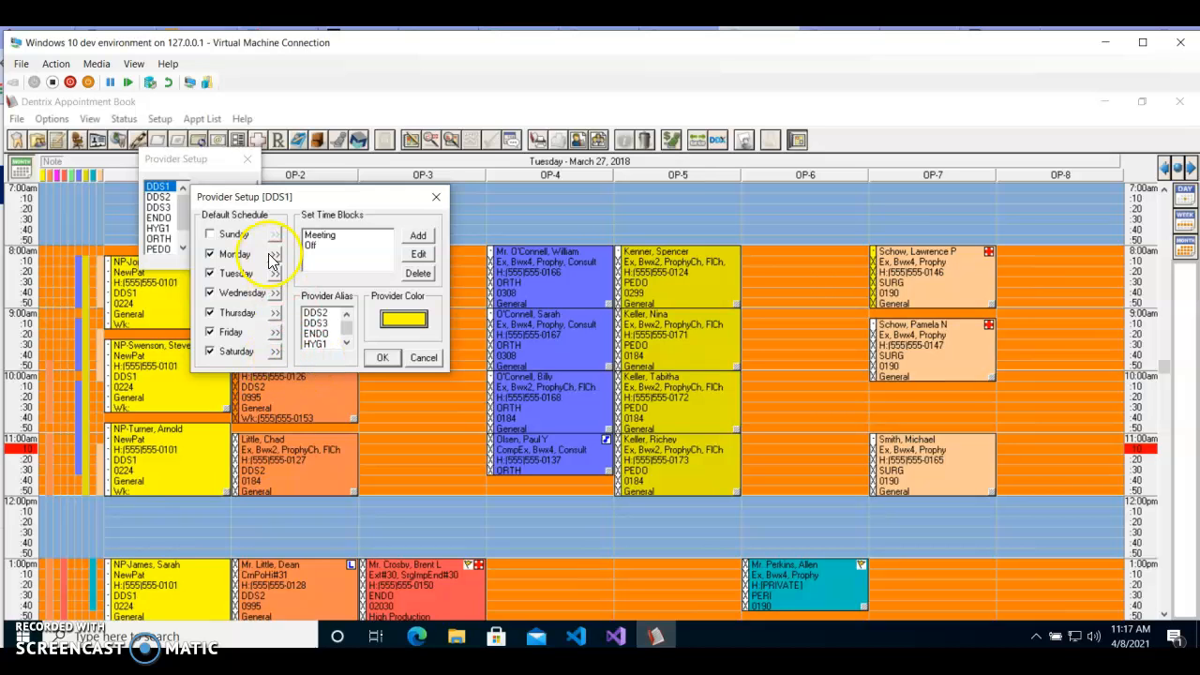
Step: Remove Monday from DDS1's default schedule and accept the provider setup without choosing another provider color
{"action": "left_click", "coordinate": [209, 255]}
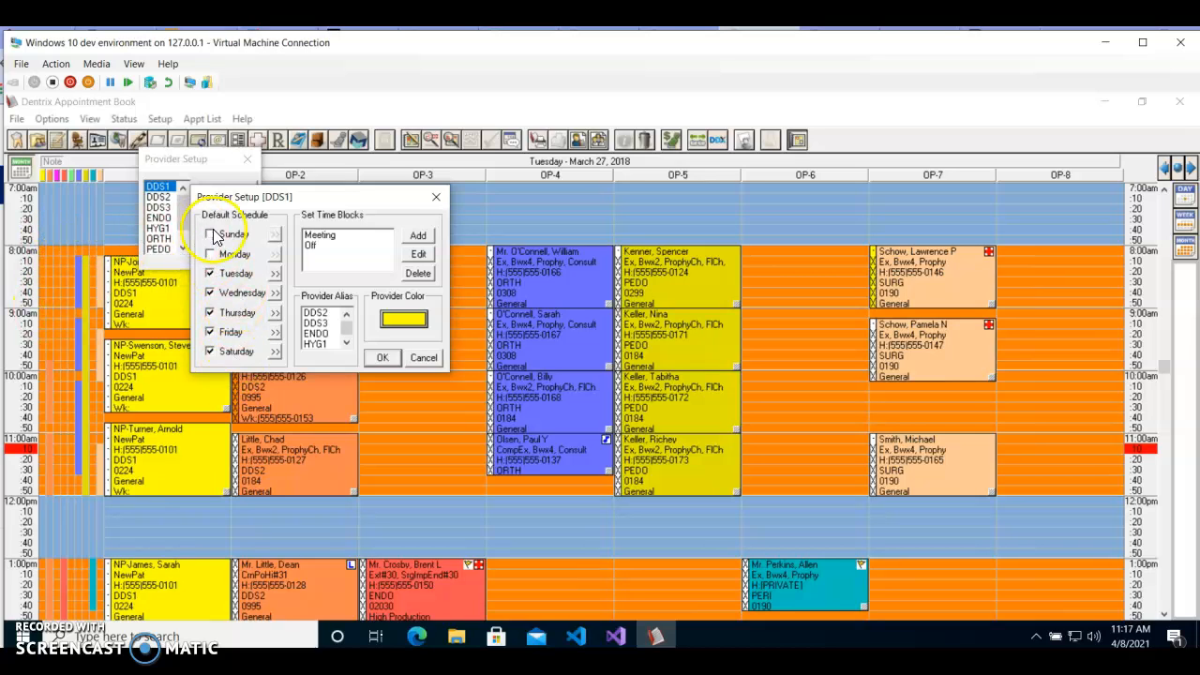
{"action": "left_click", "coordinate": [343, 242]}
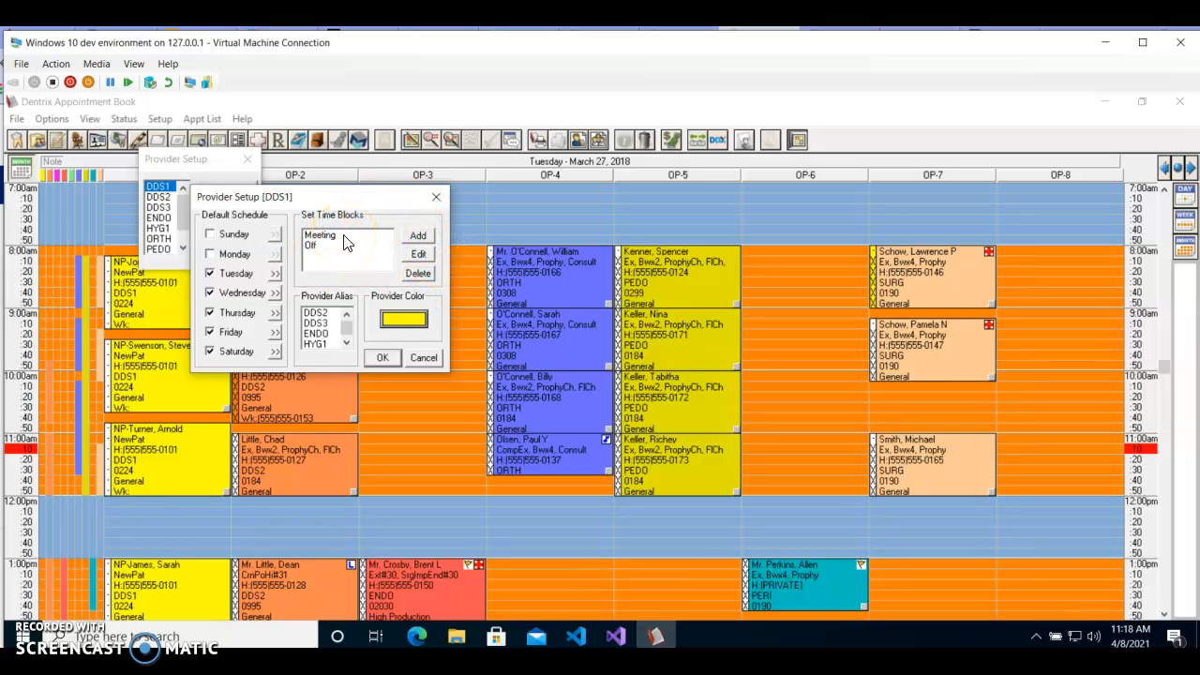
{"action": "left_click", "coordinate": [346, 343]}
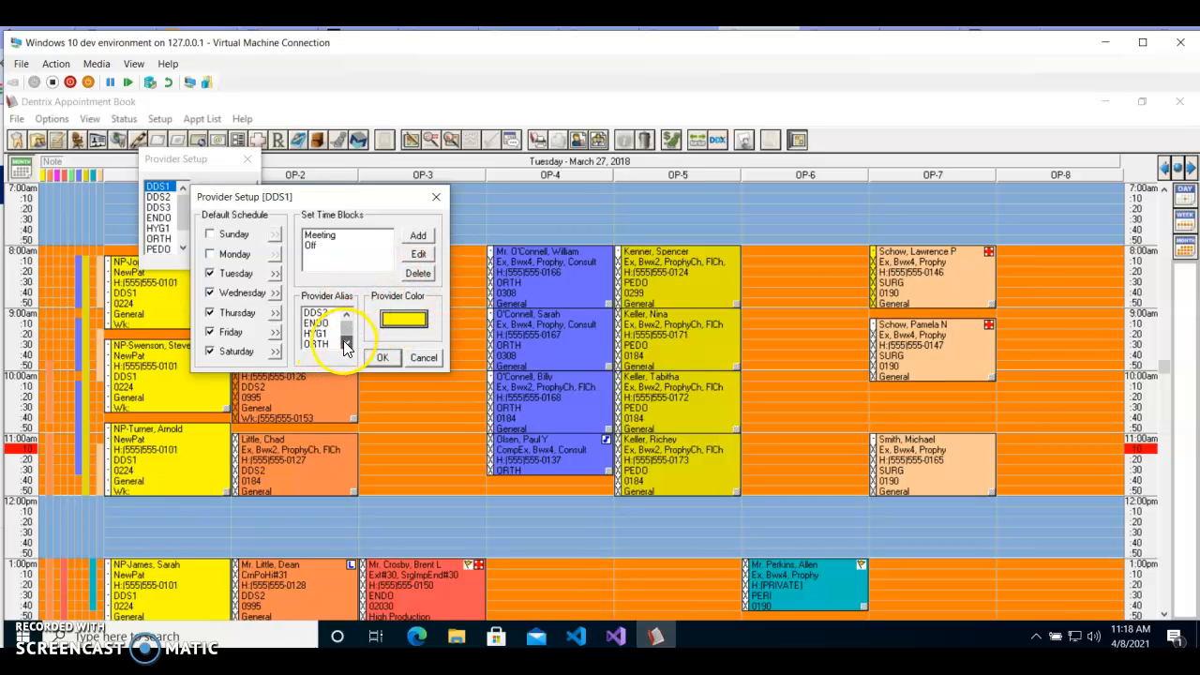
{"action": "left_click", "coordinate": [347, 316]}
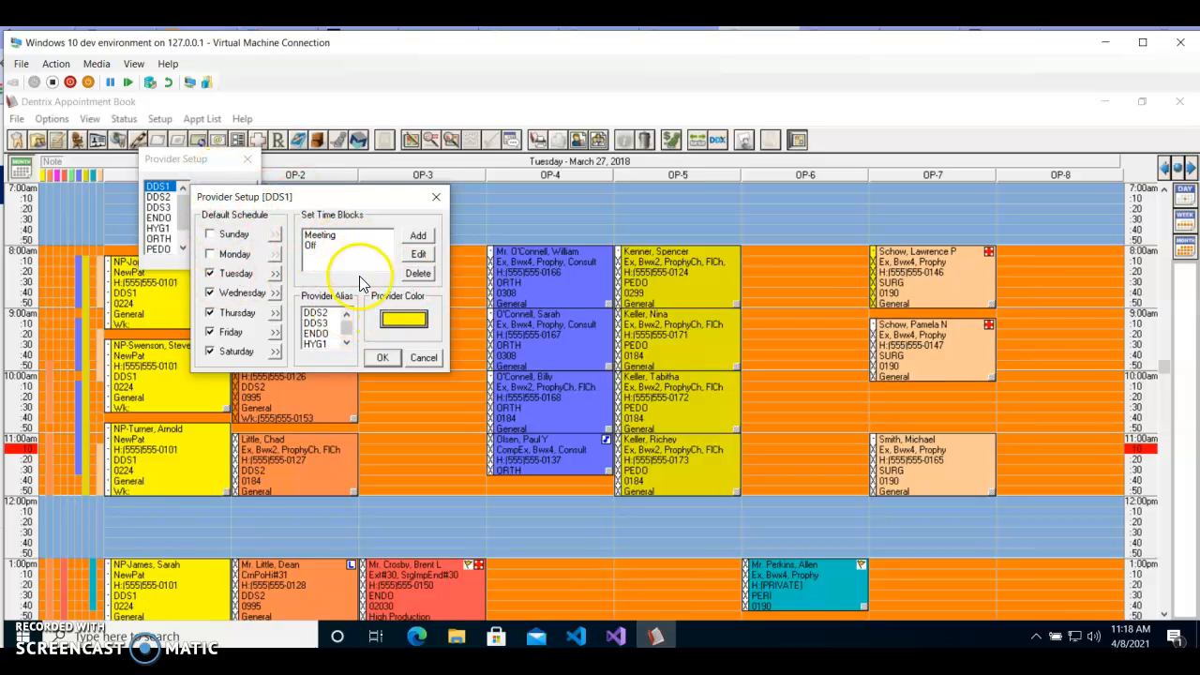
{"action": "left_click", "coordinate": [413, 324]}
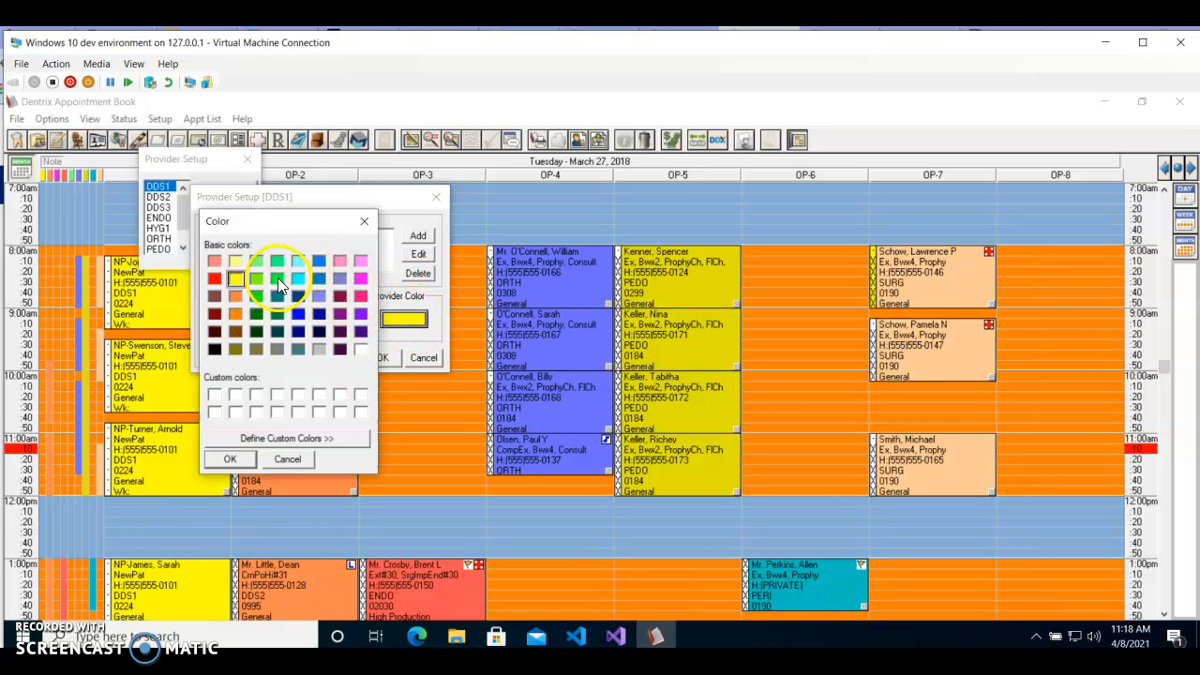
{"action": "left_click", "coordinate": [286, 458]}
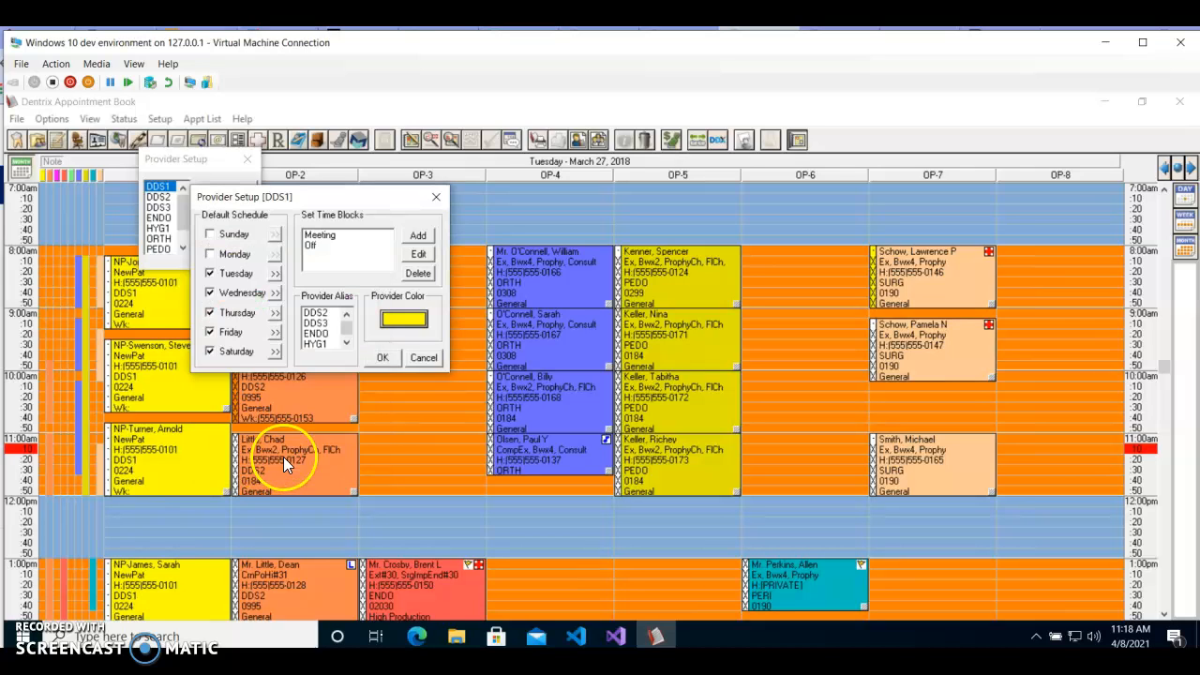
{"action": "left_click", "coordinate": [384, 358]}
Step: Open the schedule calendar for DDS1 and go to June 2021
{"action": "left_click_drag", "start_coordinate": [224, 165], "coordinate": [233, 175]}
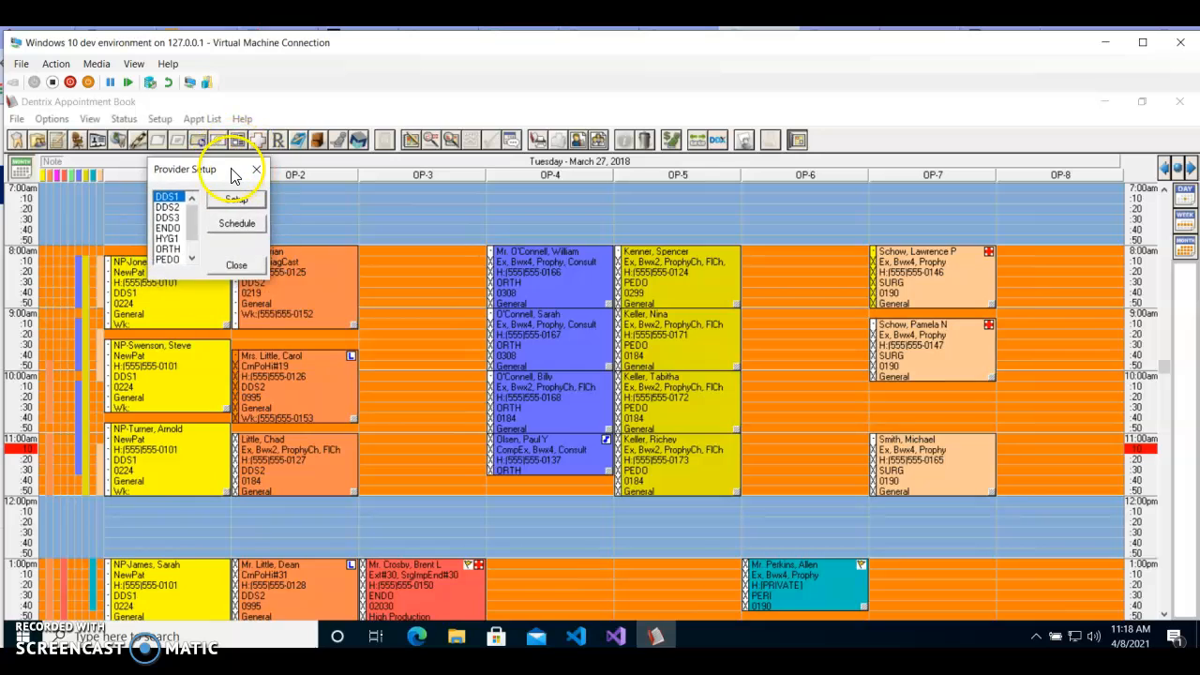
{"action": "left_click", "coordinate": [237, 227]}
{"action": "left_click", "coordinate": [238, 230]}
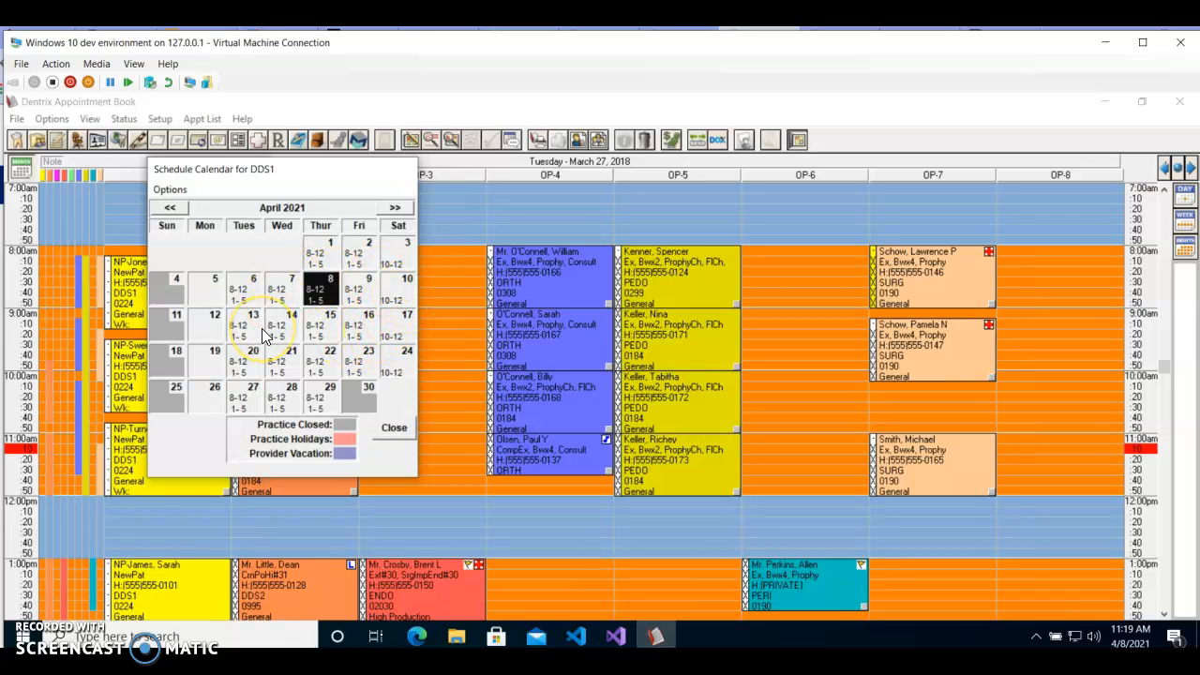
{"action": "left_click", "coordinate": [393, 209]}
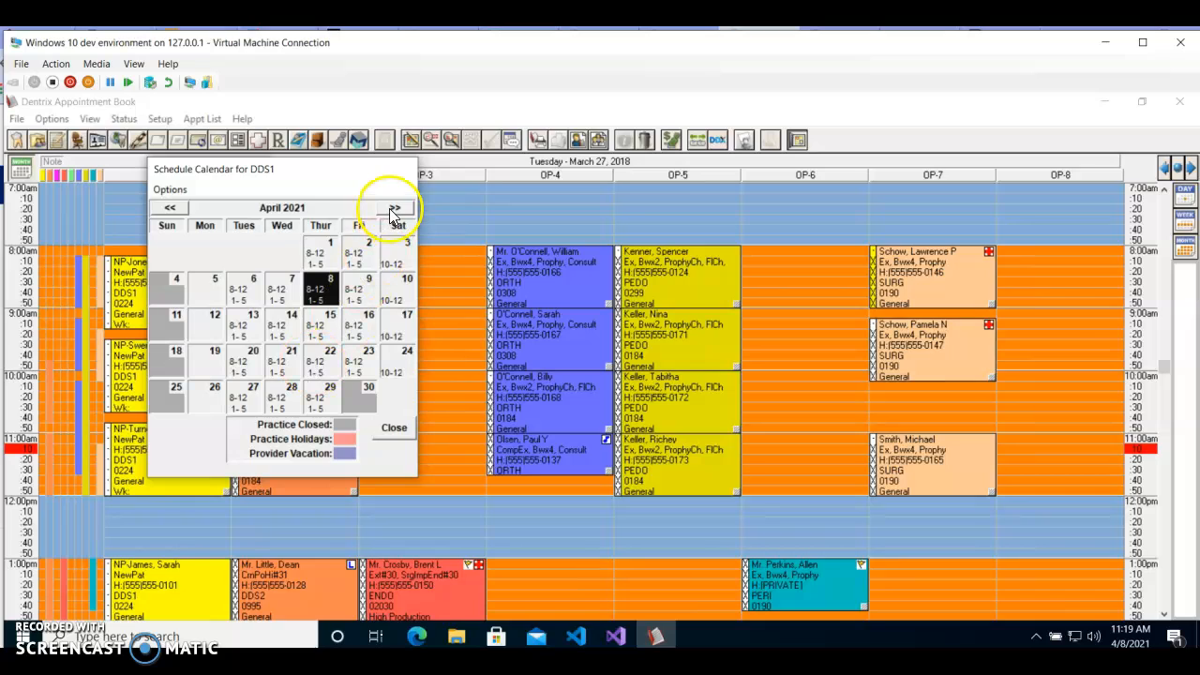
{"action": "left_click", "coordinate": [394, 210]}
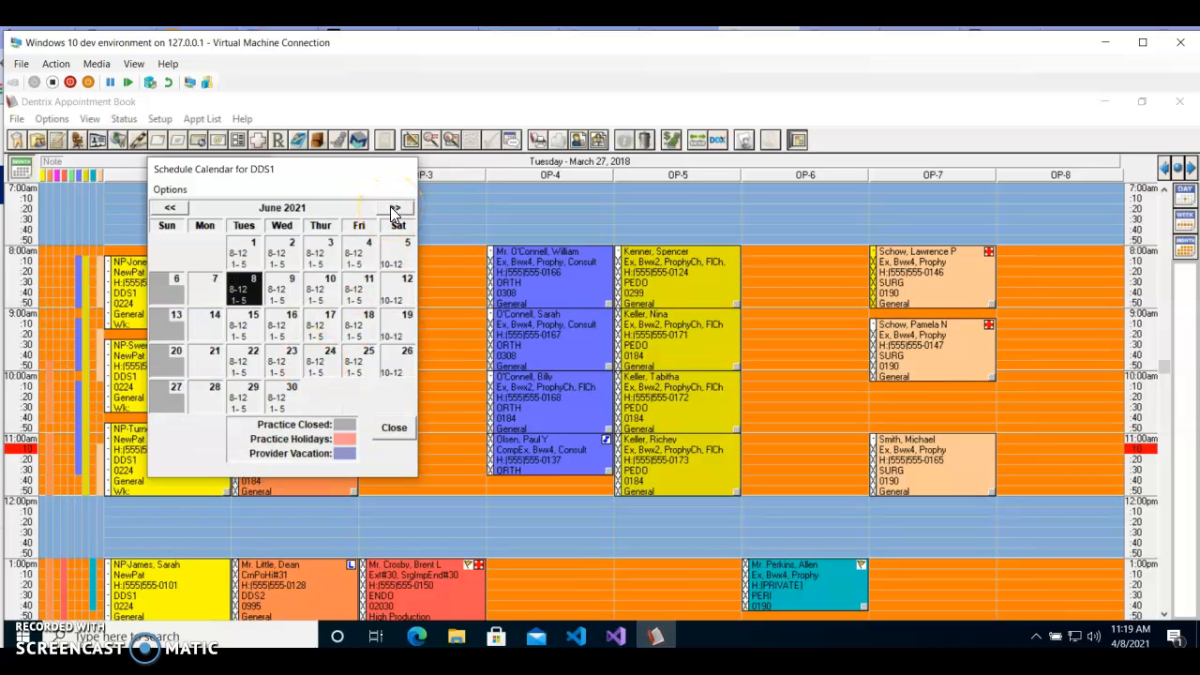
Step: Set Tuesday, June 1 and Wednesday, June 2, 2021 as vacation days for DDS1
{"action": "left_click", "coordinate": [259, 253]}
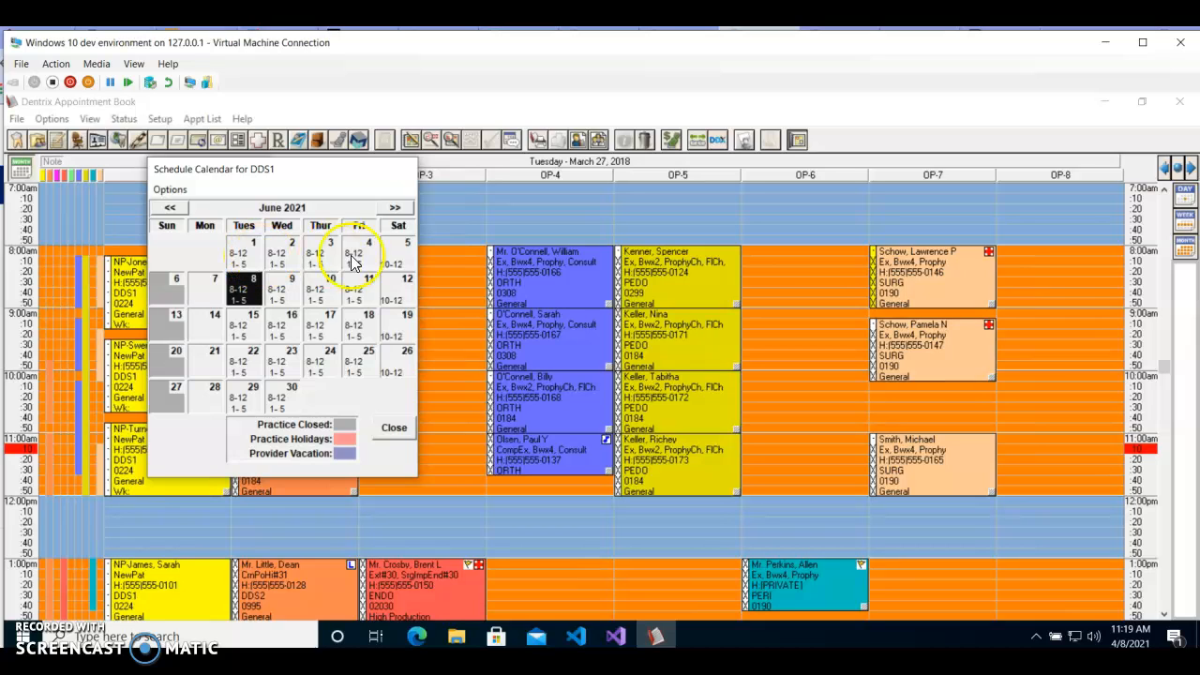
{"action": "left_click", "coordinate": [253, 258]}
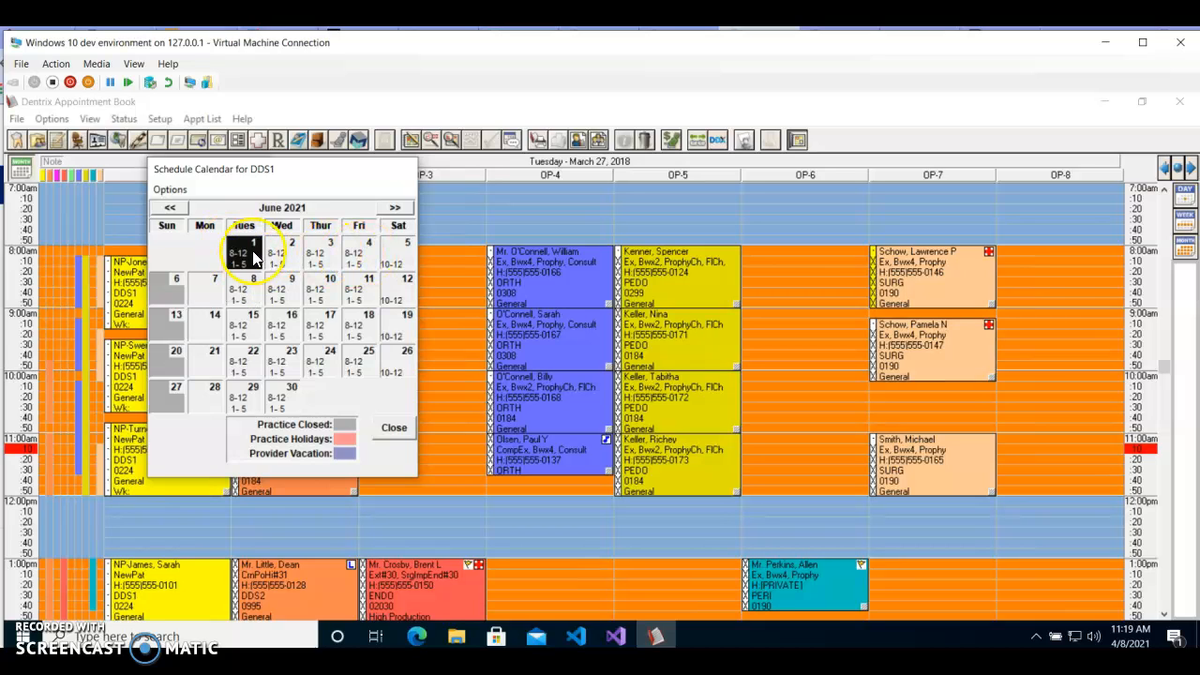
{"action": "left_click", "coordinate": [169, 190]}
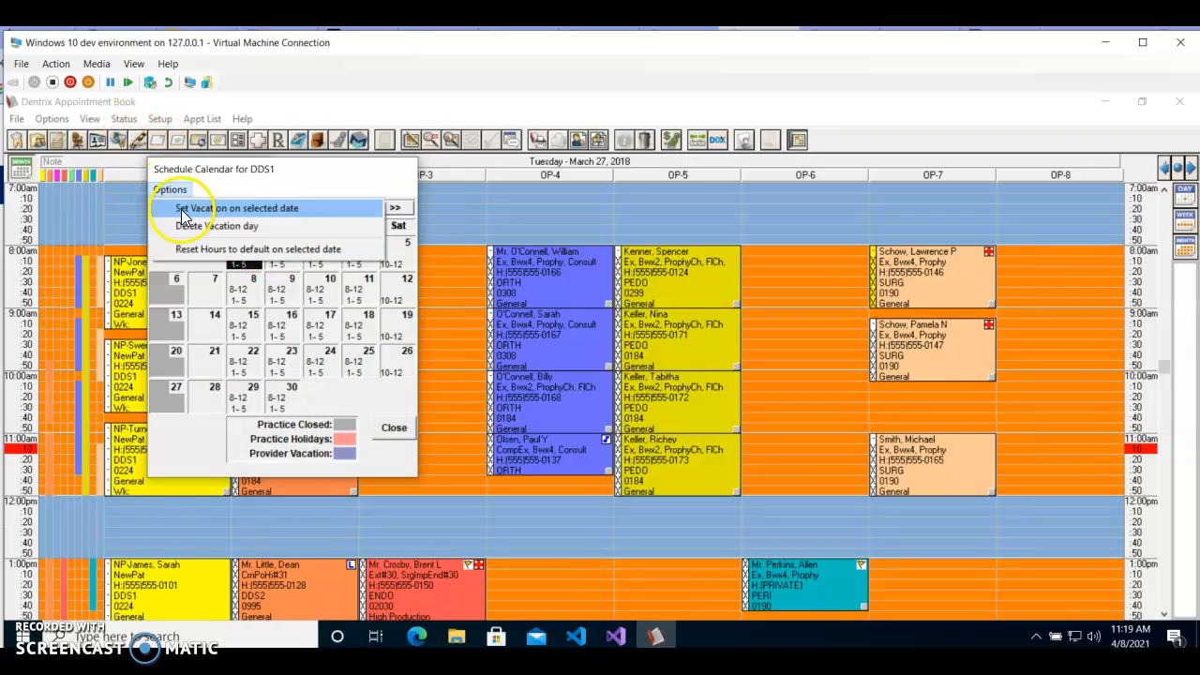
{"action": "left_click", "coordinate": [266, 208]}
{"action": "left_click", "coordinate": [291, 253]}
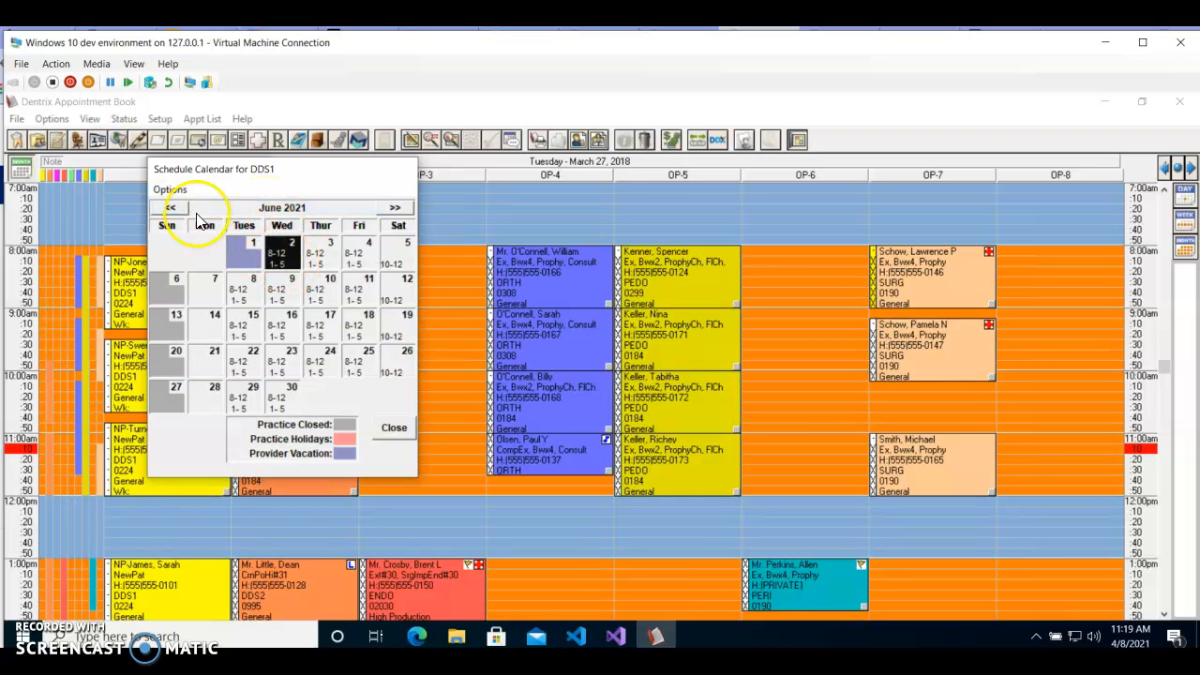
{"action": "left_click", "coordinate": [178, 193]}
{"action": "left_click", "coordinate": [234, 207]}
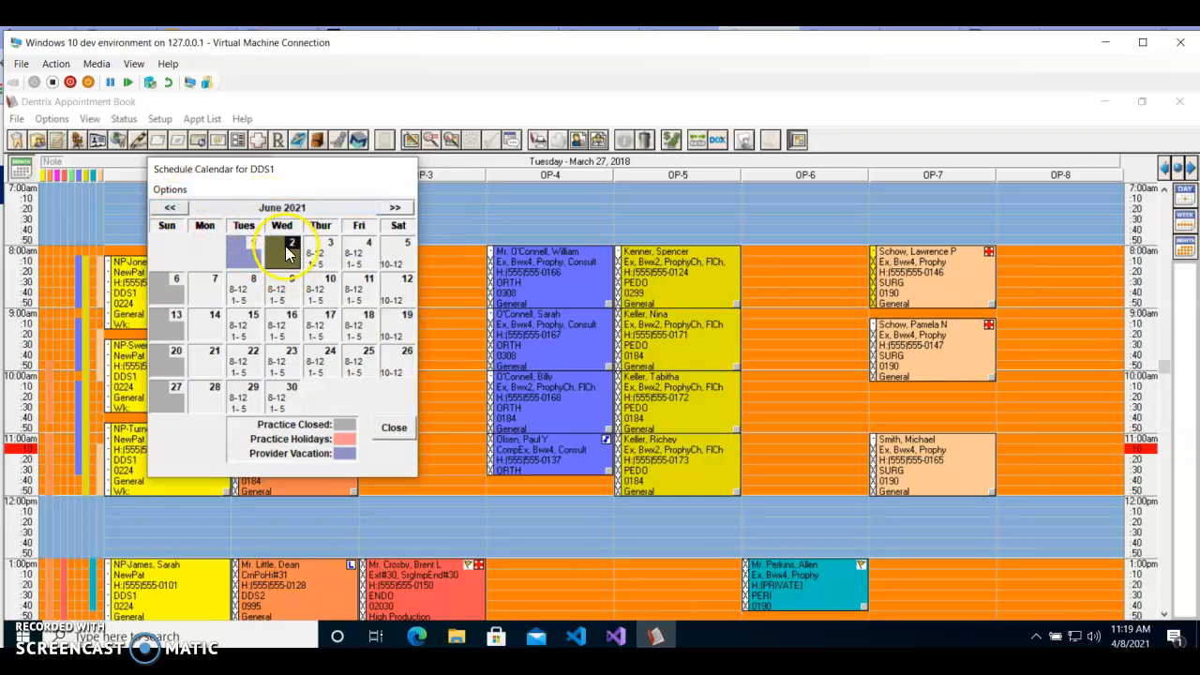
Step: Set Thursday, June 3 through Saturday, June 5, 2021 as vacation days for DDS1
{"action": "left_click", "coordinate": [317, 261]}
{"action": "left_click", "coordinate": [171, 191]}
{"action": "left_click", "coordinate": [235, 211]}
{"action": "left_click", "coordinate": [170, 190]}
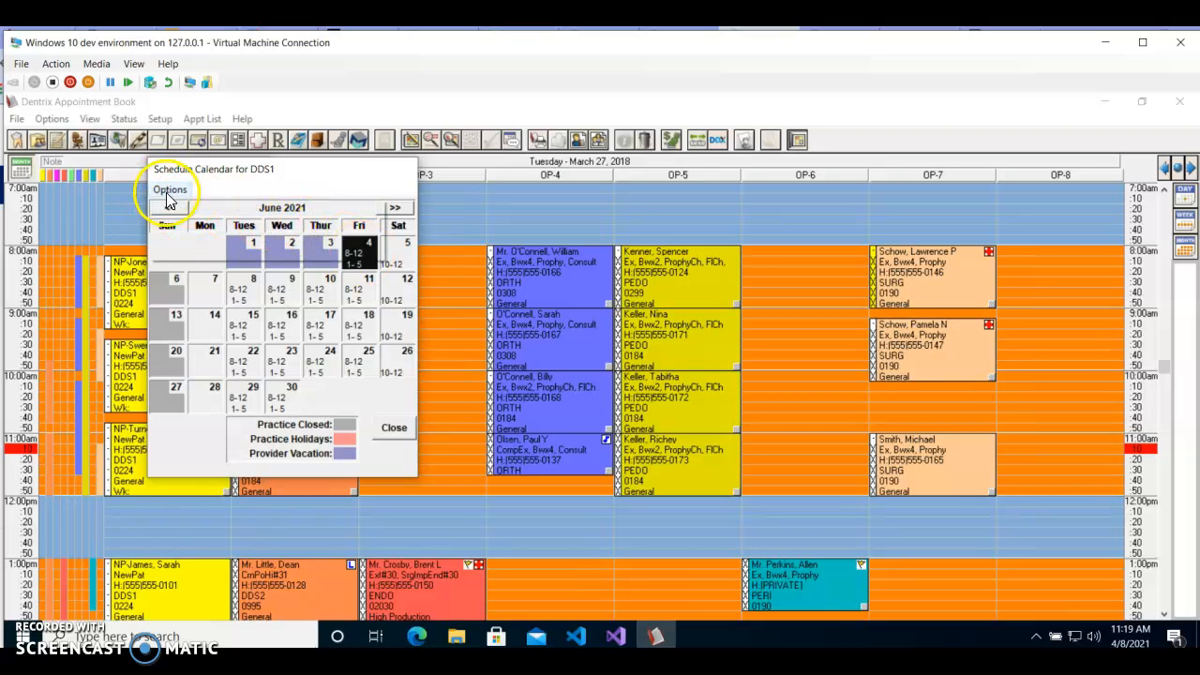
{"action": "left_click", "coordinate": [214, 225]}
{"action": "left_click", "coordinate": [393, 251]}
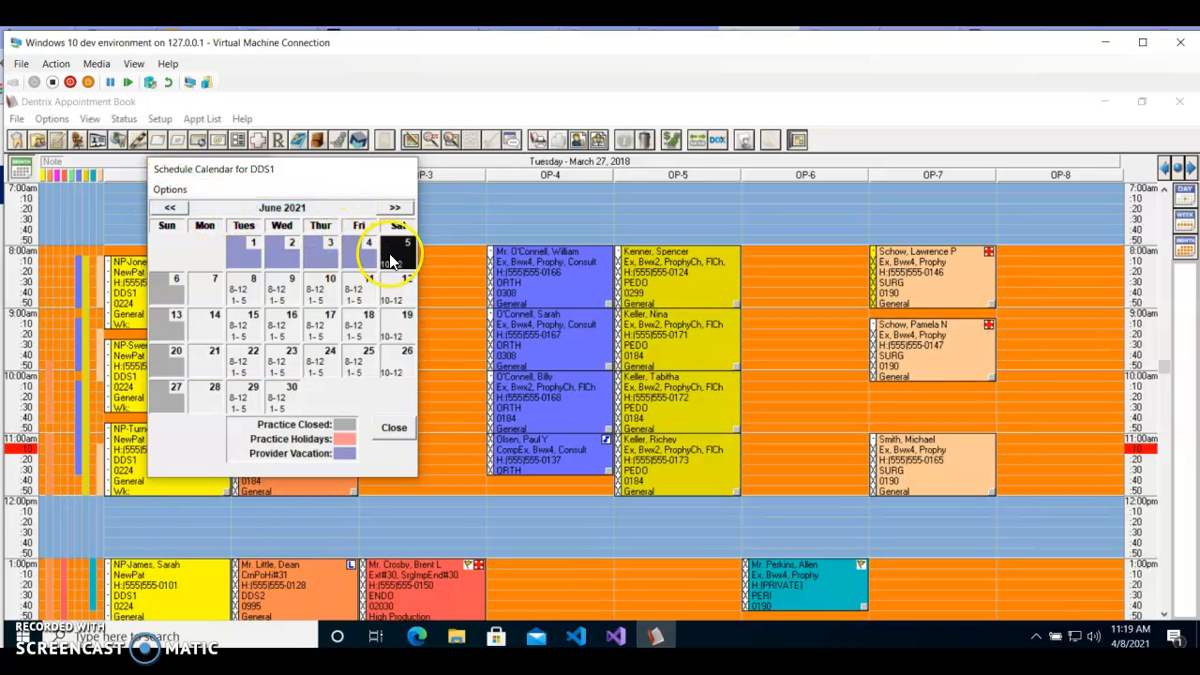
{"action": "left_click", "coordinate": [171, 191]}
{"action": "left_click", "coordinate": [183, 207]}
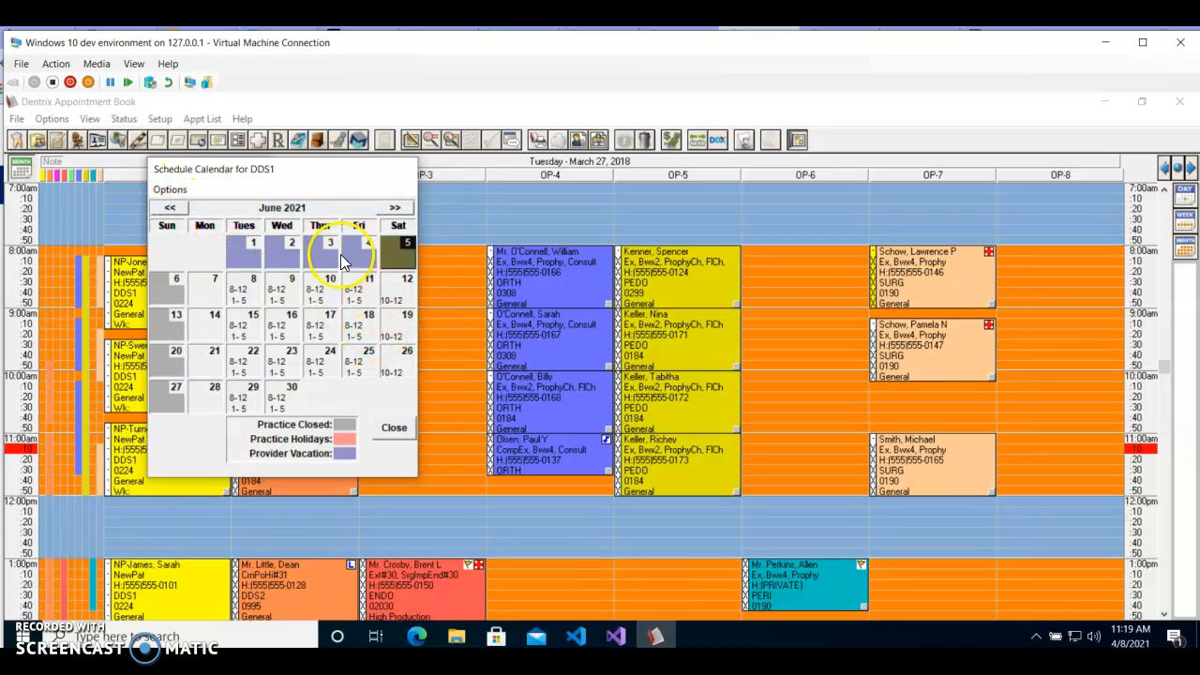
Step: Select June 15 in DDS1's schedule calendar, and close the calendar and the provider setup
{"action": "left_click", "coordinate": [206, 323]}
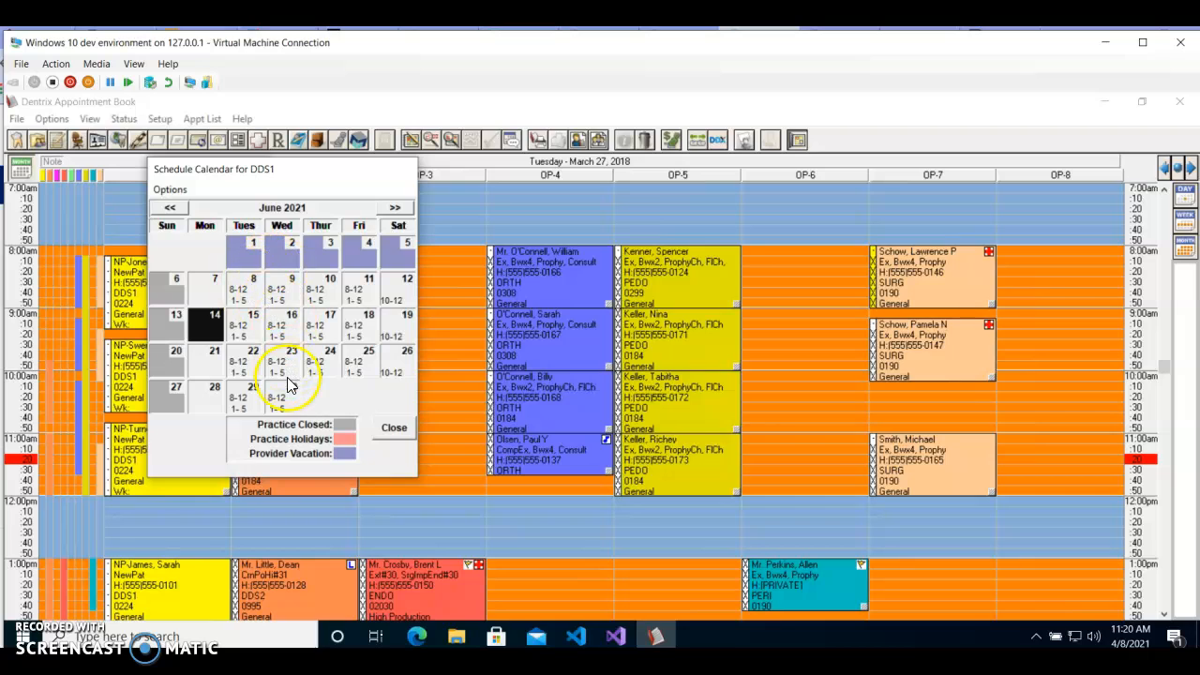
{"action": "left_click", "coordinate": [242, 324]}
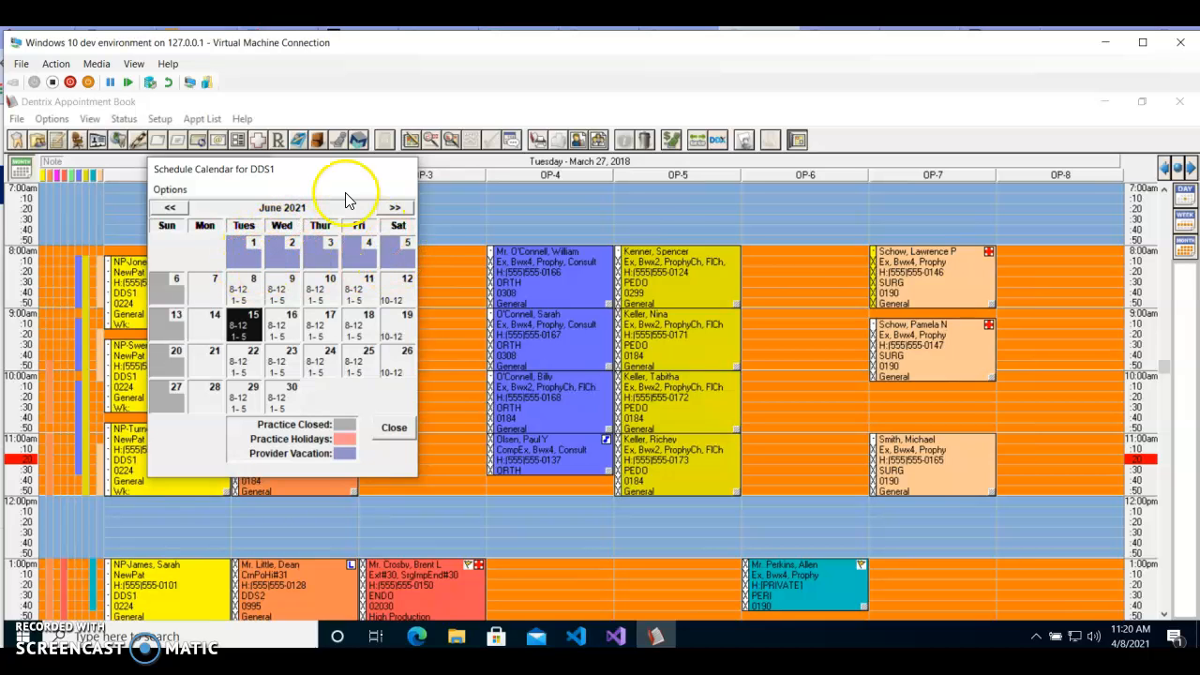
{"action": "left_click", "coordinate": [395, 429]}
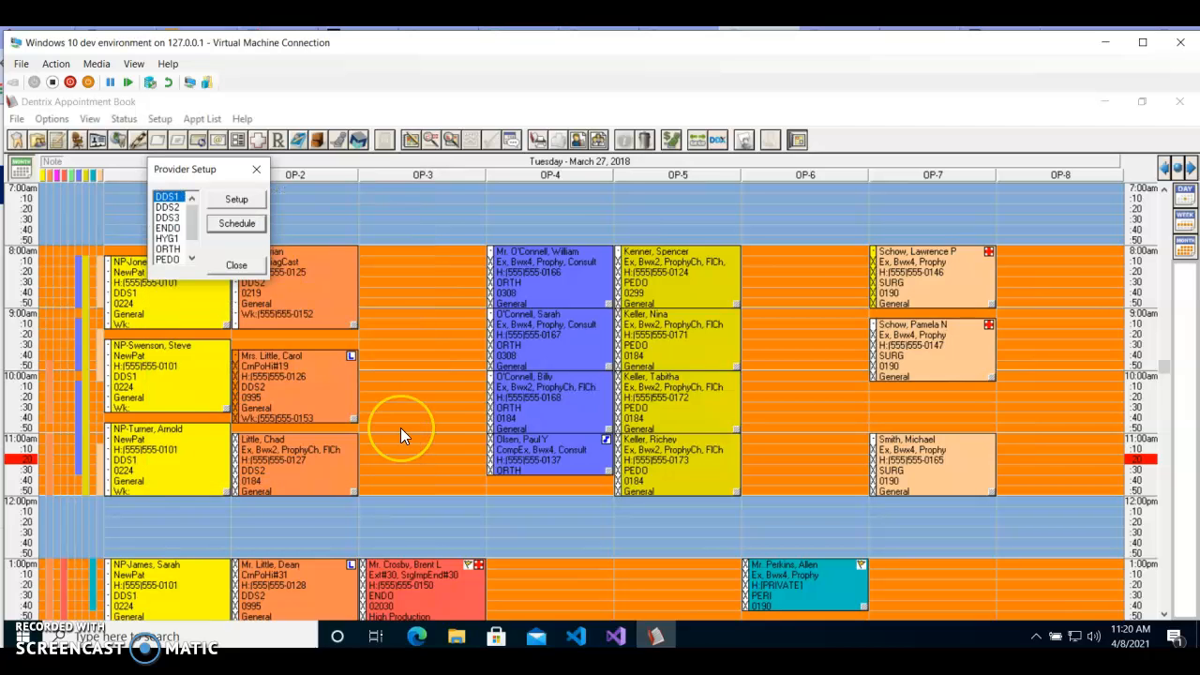
{"action": "left_click", "coordinate": [236, 266]}
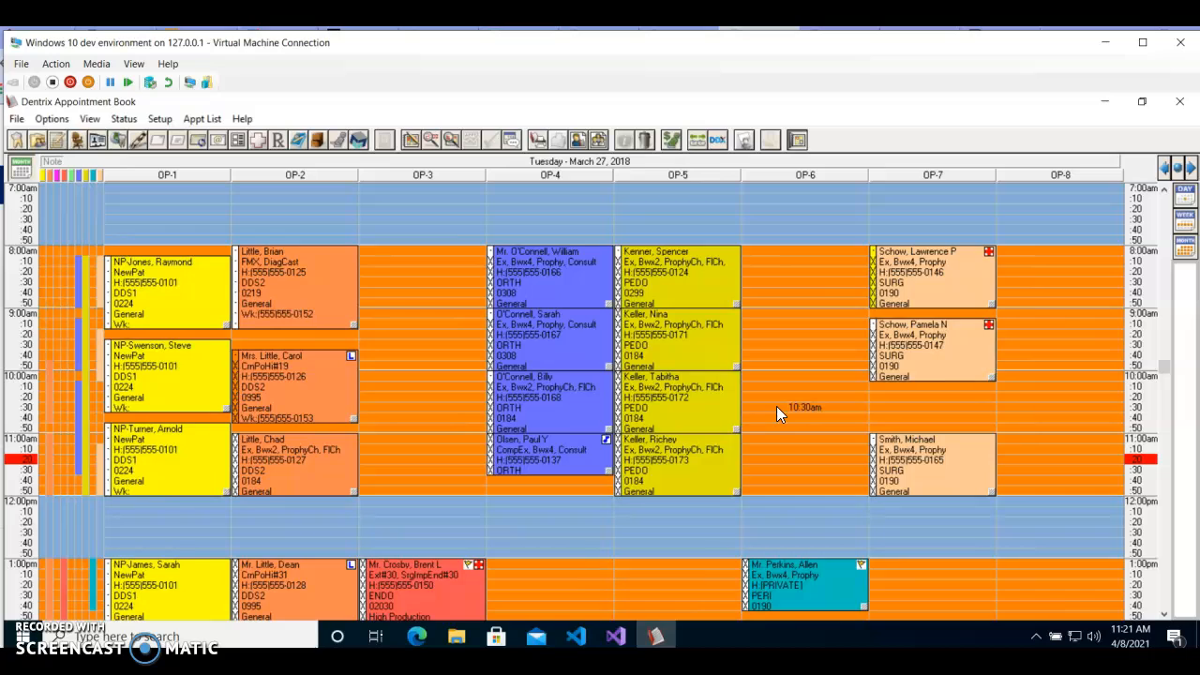
Step: Display Tuesday, June 1, 2021 in the Appointment Book using the calendar
{"action": "left_click", "coordinate": [1180, 168]}
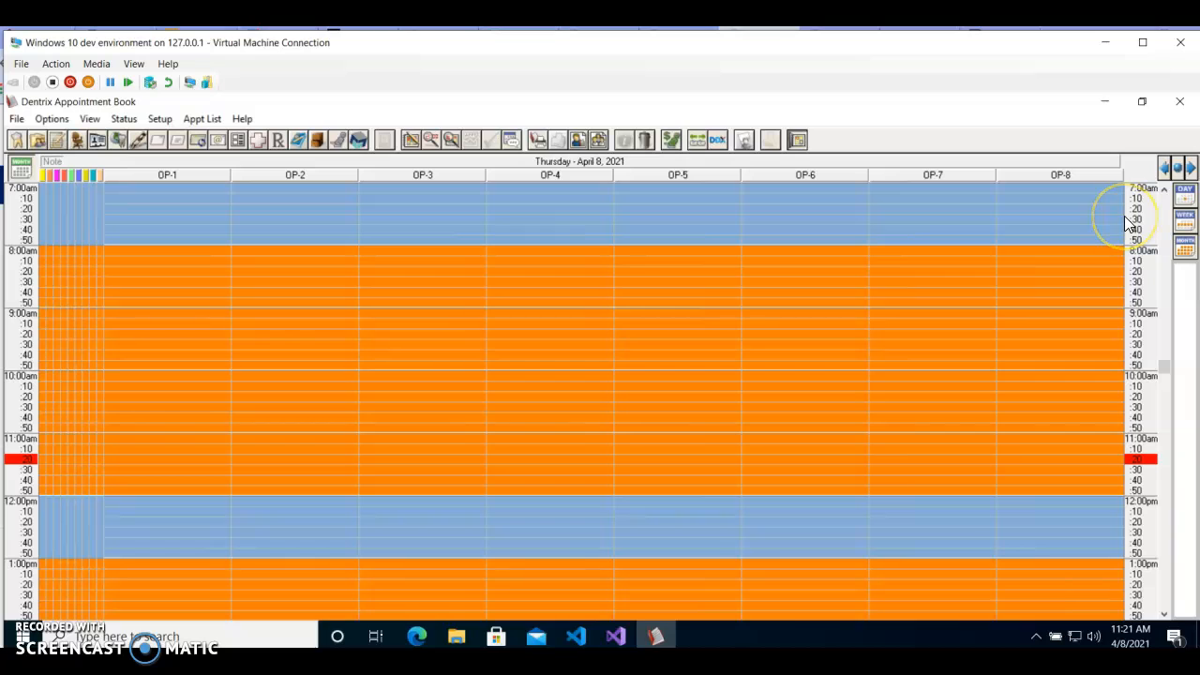
{"action": "left_click", "coordinate": [21, 171]}
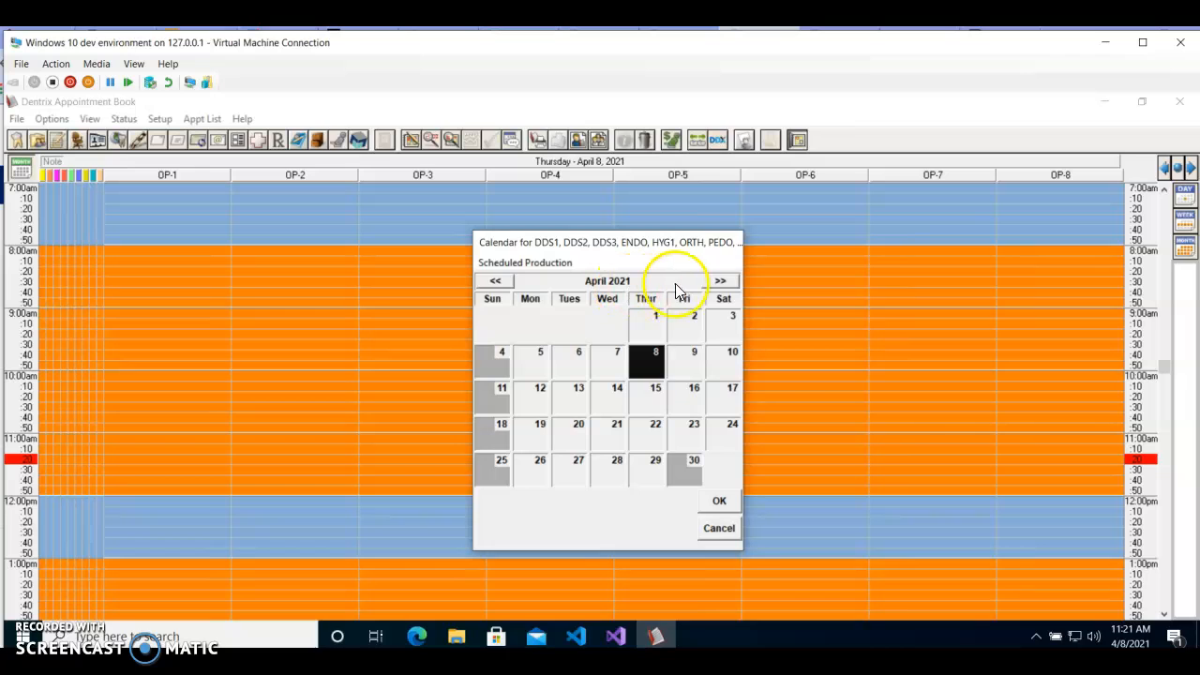
{"action": "left_click", "coordinate": [722, 292]}
{"action": "left_click", "coordinate": [722, 293]}
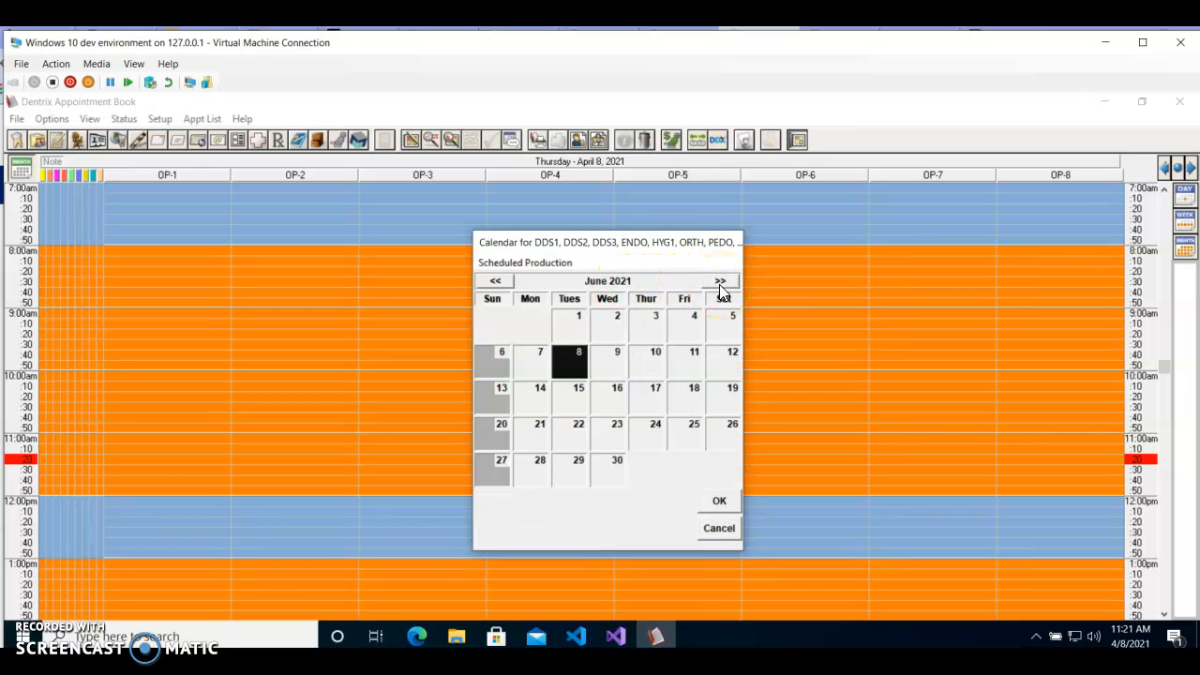
{"action": "left_click", "coordinate": [572, 324]}
{"action": "left_click", "coordinate": [724, 502]}
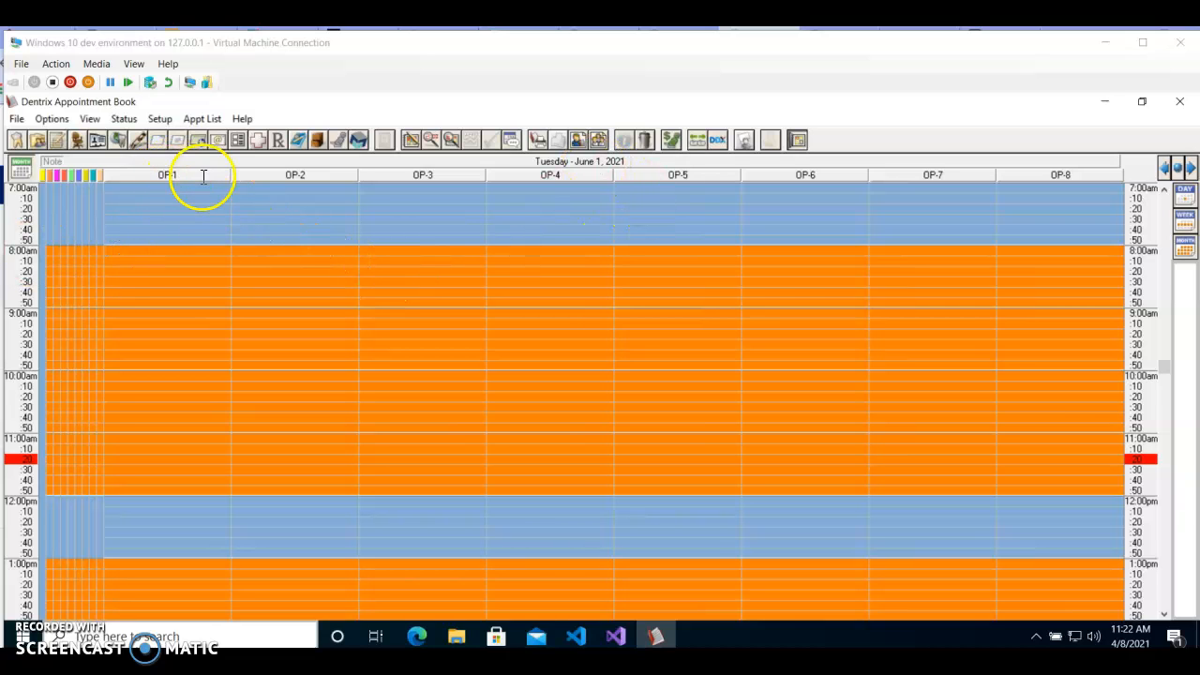
Step: Start an 8:00am appointment in OP-1 on June 1, 2021, and select the existing patient by searching last names with "w"
{"action": "double_click", "coordinate": [125, 250]}
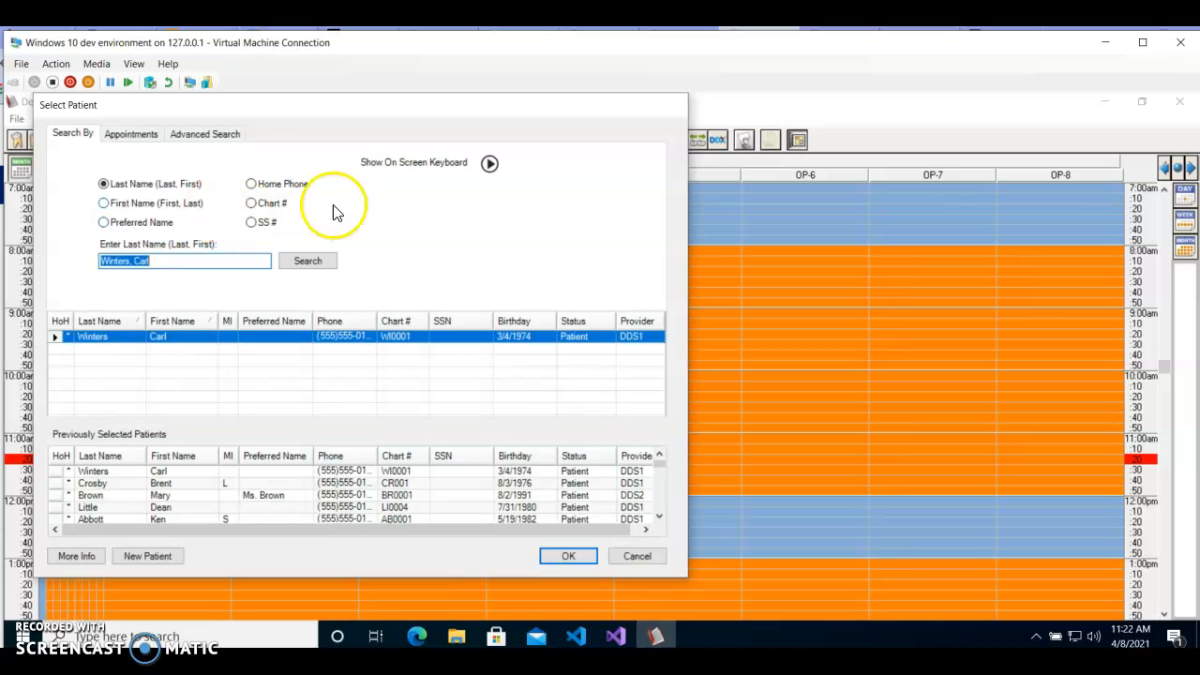
{"action": "left_click_drag", "start_coordinate": [93, 120], "coordinate": [139, 120]}
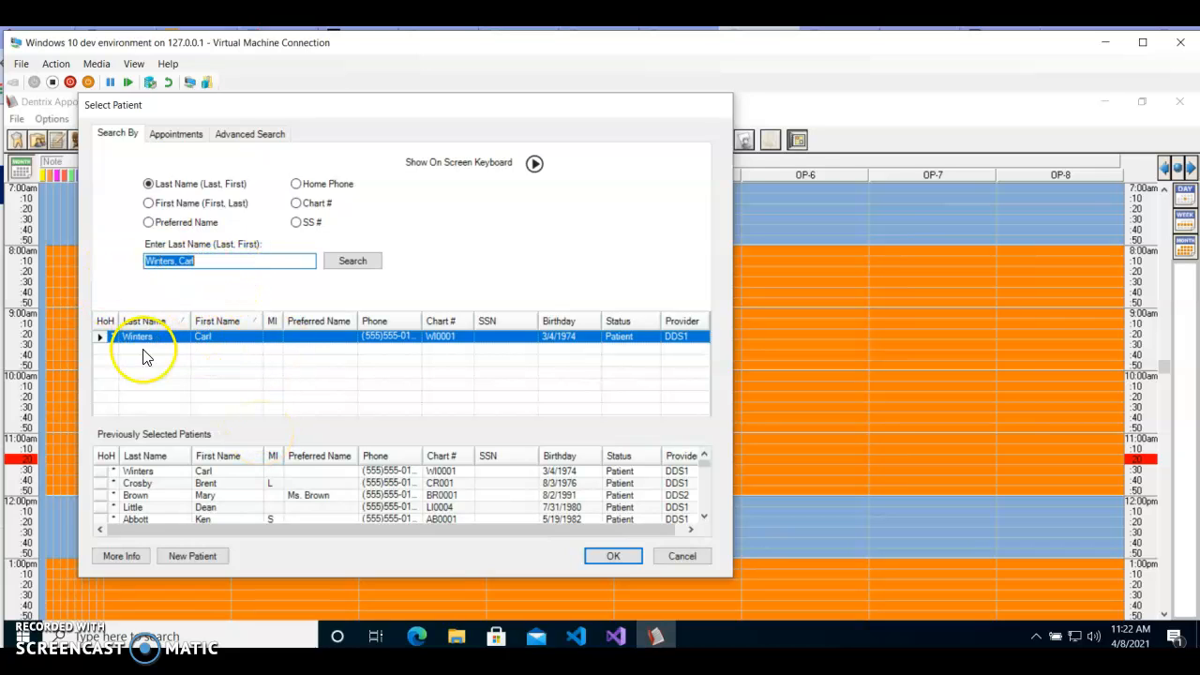
{"action": "left_click", "coordinate": [219, 260]}
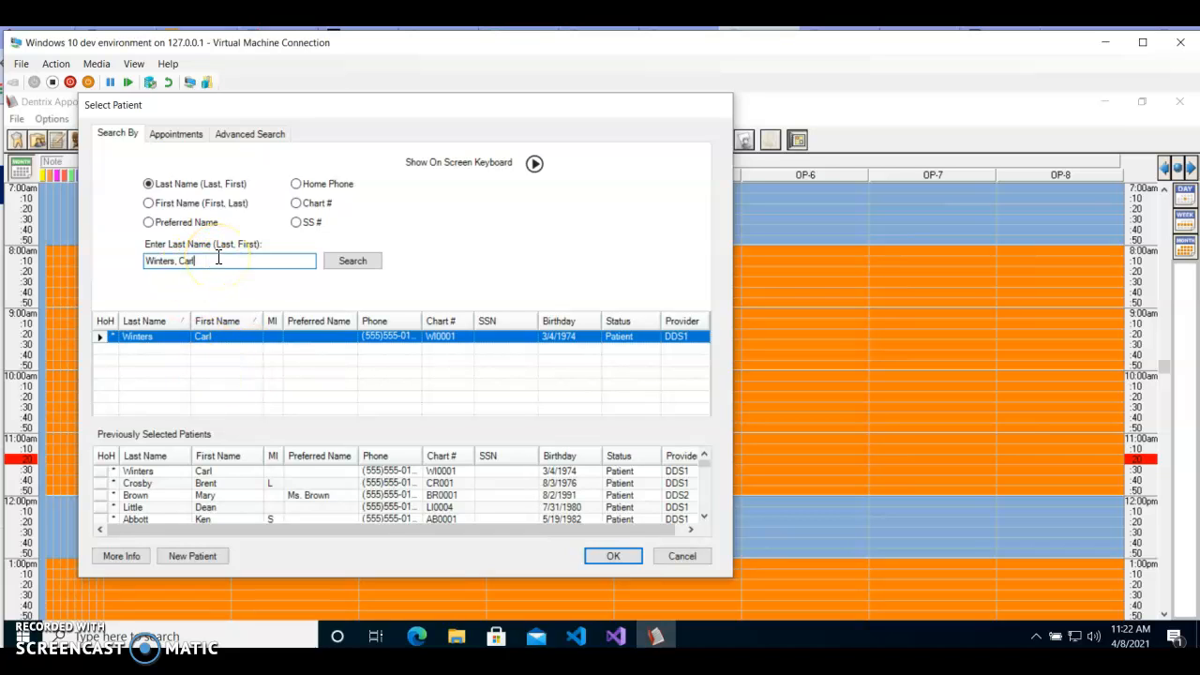
{"action": "type", "text": "w"}
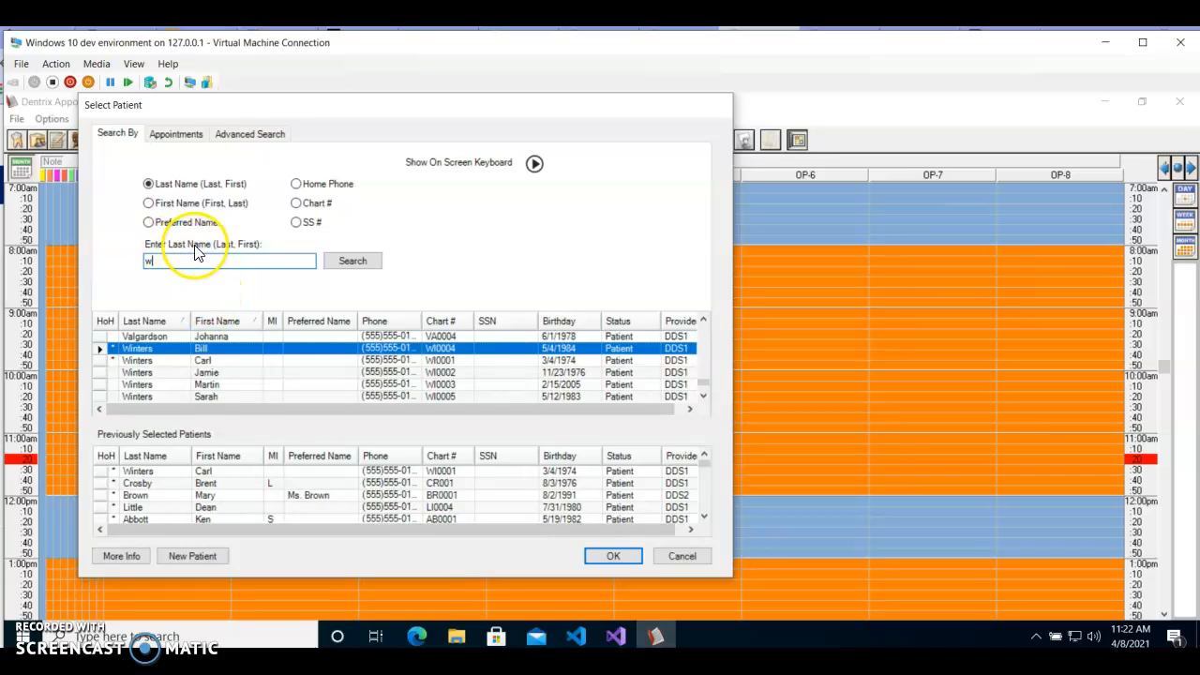
{"action": "left_click", "coordinate": [211, 362]}
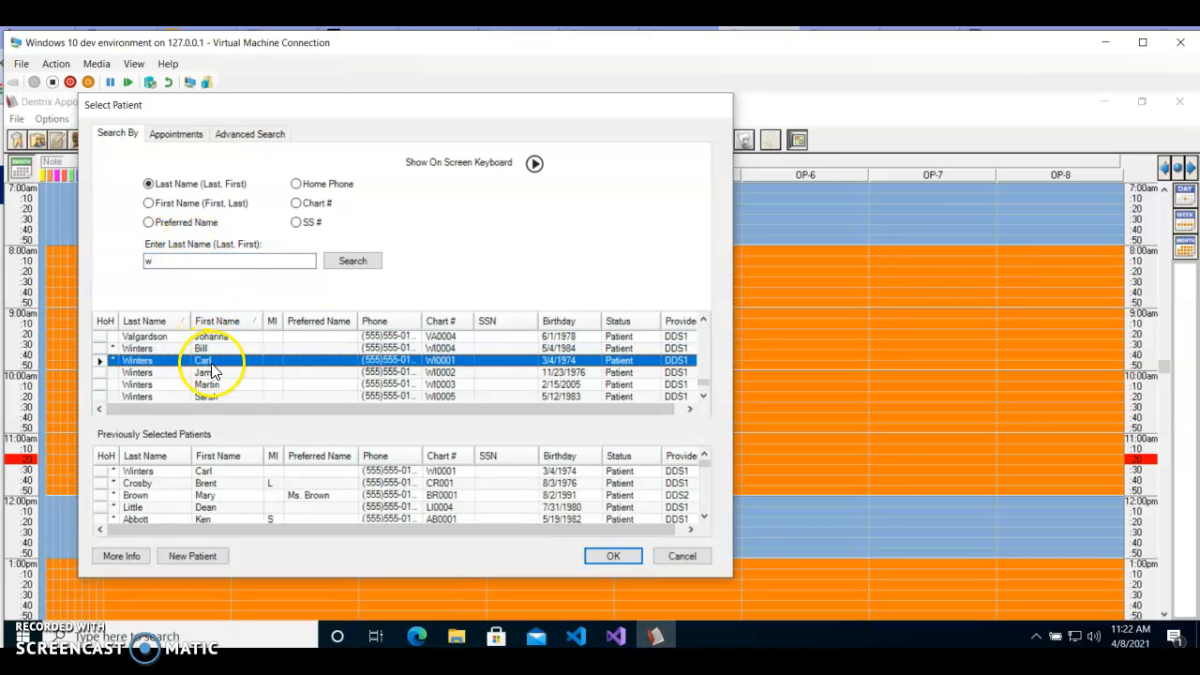
{"action": "left_click", "coordinate": [614, 557]}
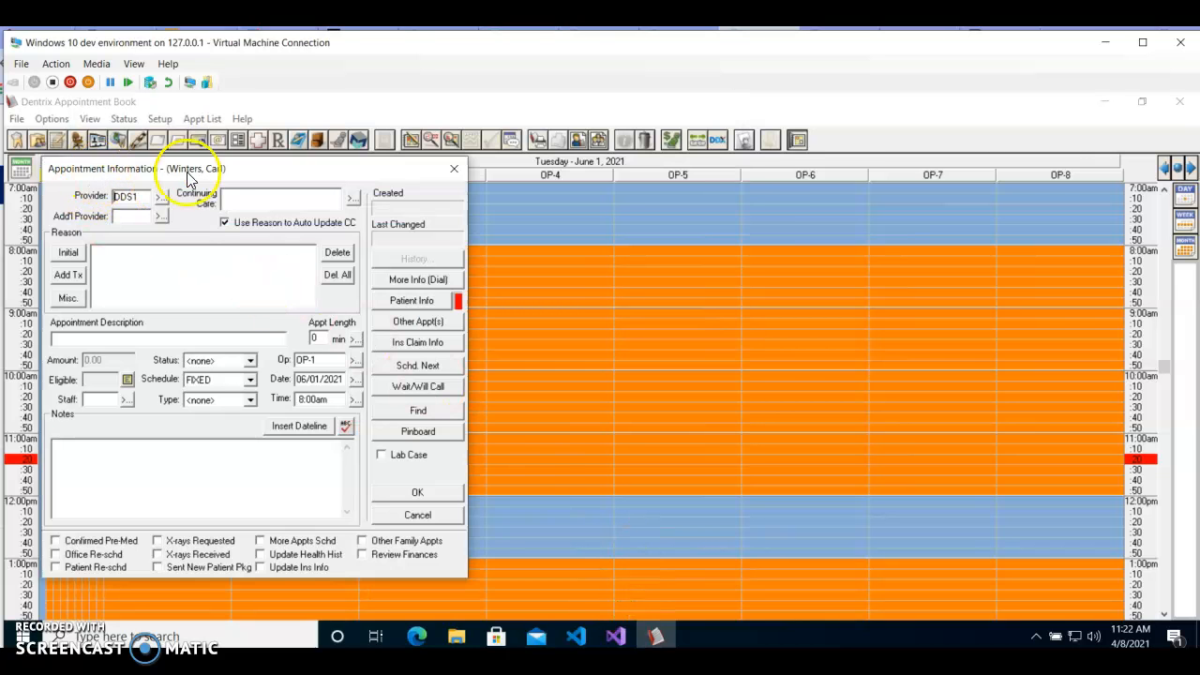
Step: Describe the appointment as "Emergency Appt", try to save it for DDS1, and decline scheduling it on the provider's unavailable day
{"action": "left_click", "coordinate": [149, 305]}
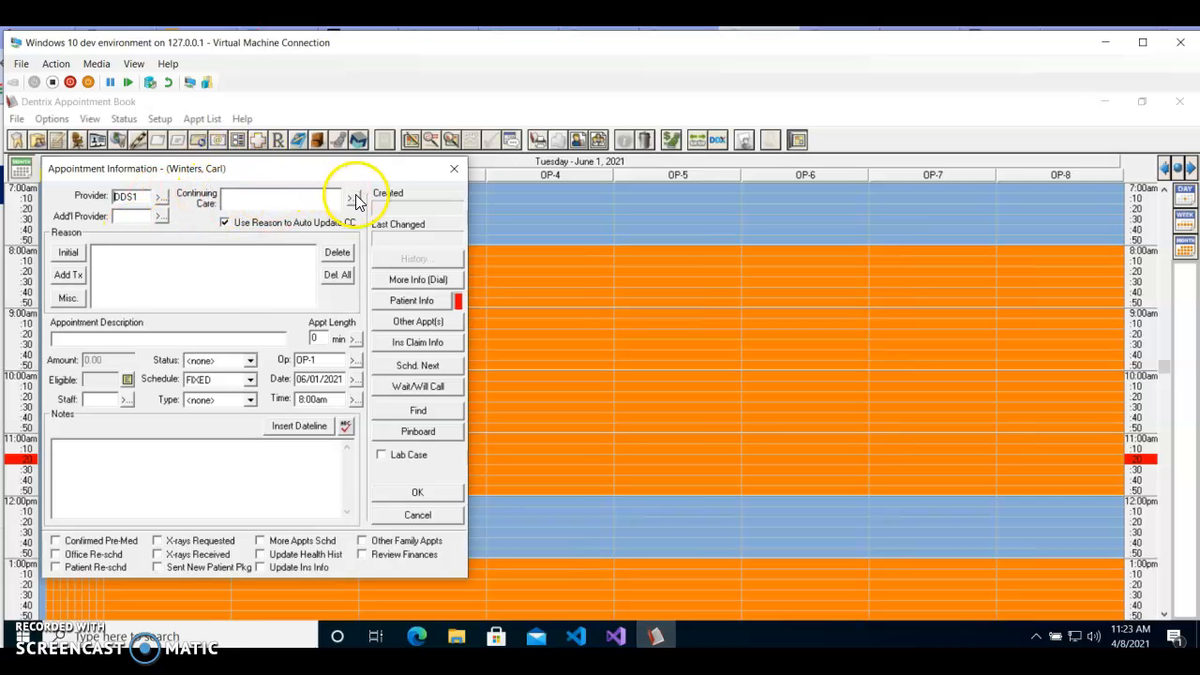
{"action": "left_click", "coordinate": [80, 336]}
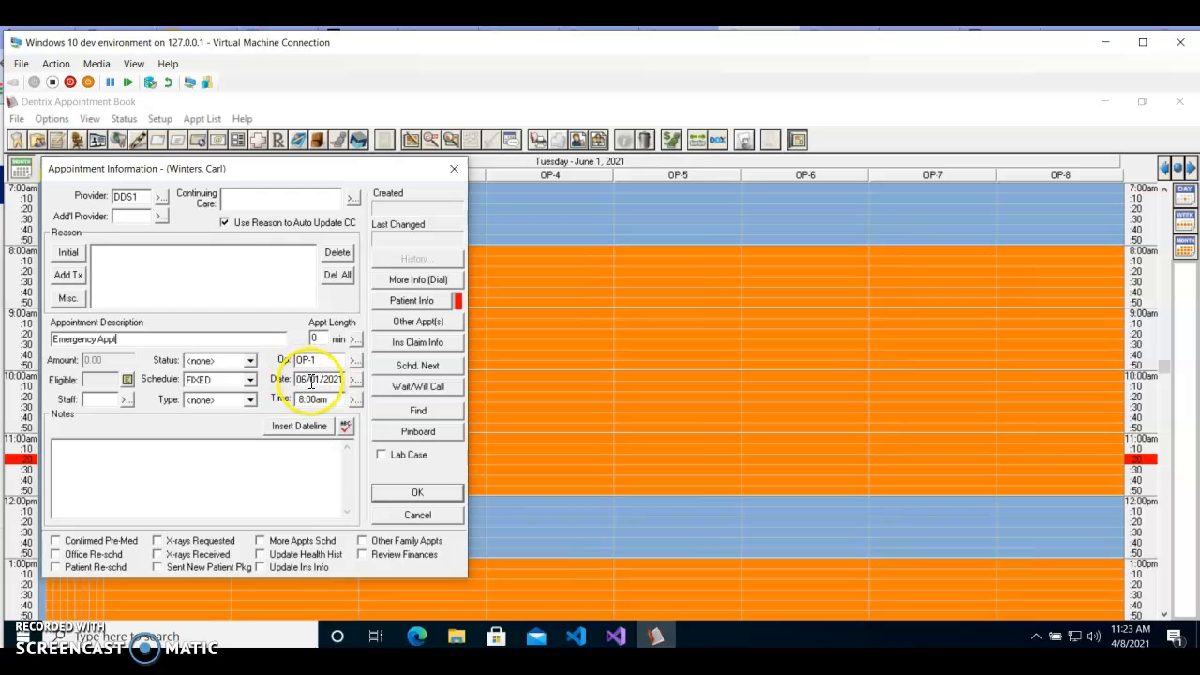
{"action": "left_click_drag", "start_coordinate": [315, 180], "coordinate": [386, 125]}
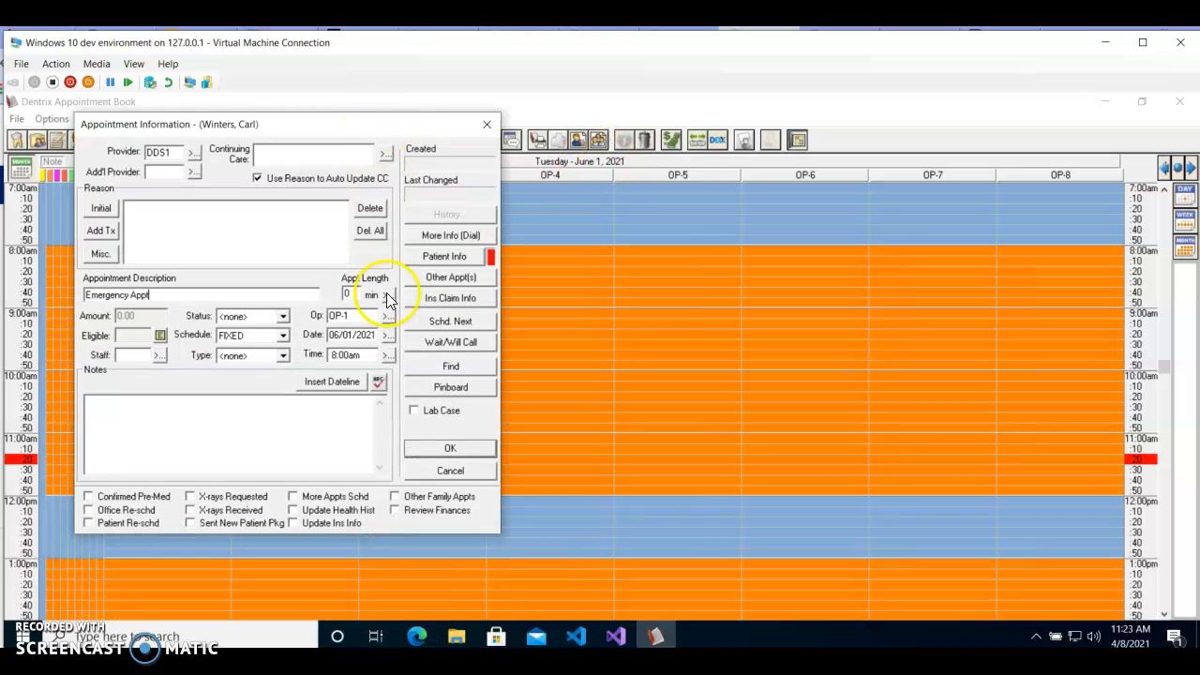
{"action": "left_click", "coordinate": [448, 450]}
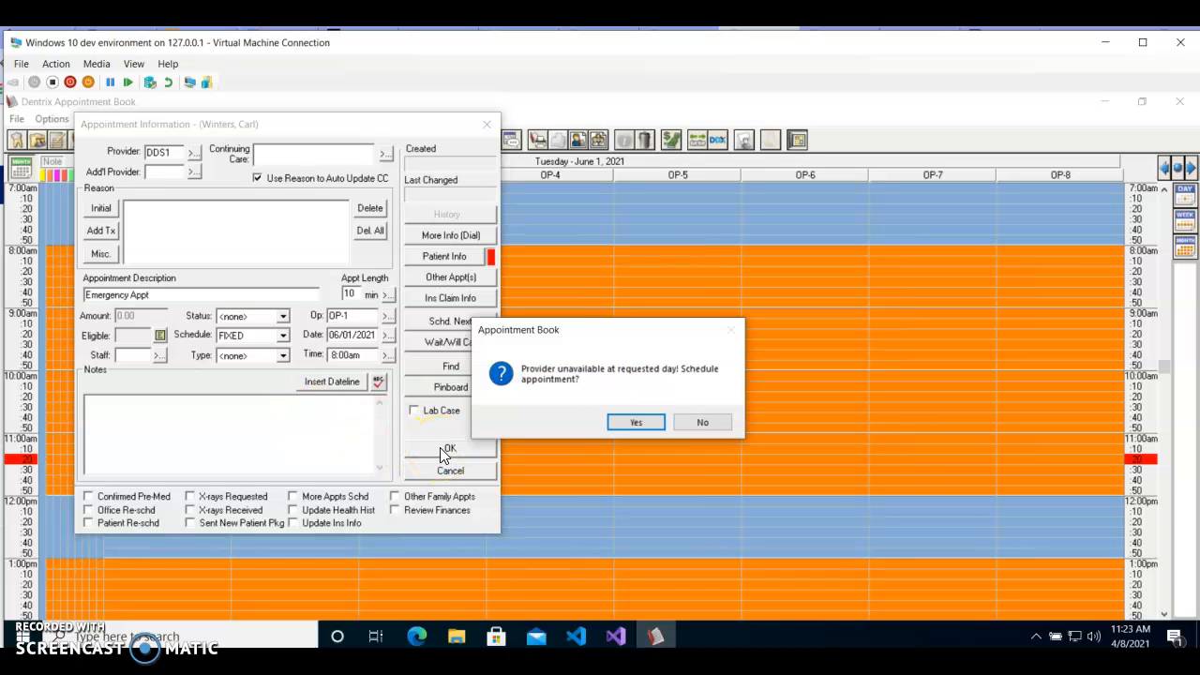
{"action": "left_click_drag", "start_coordinate": [581, 340], "coordinate": [511, 341]}
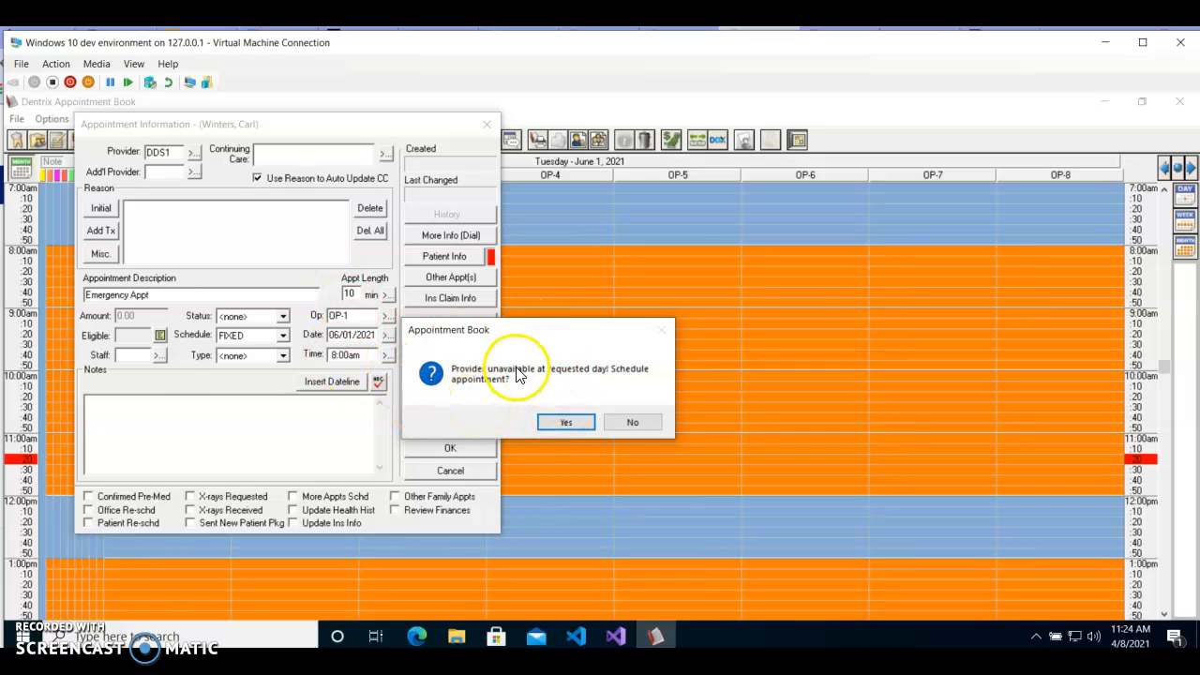
{"action": "left_click", "coordinate": [634, 423]}
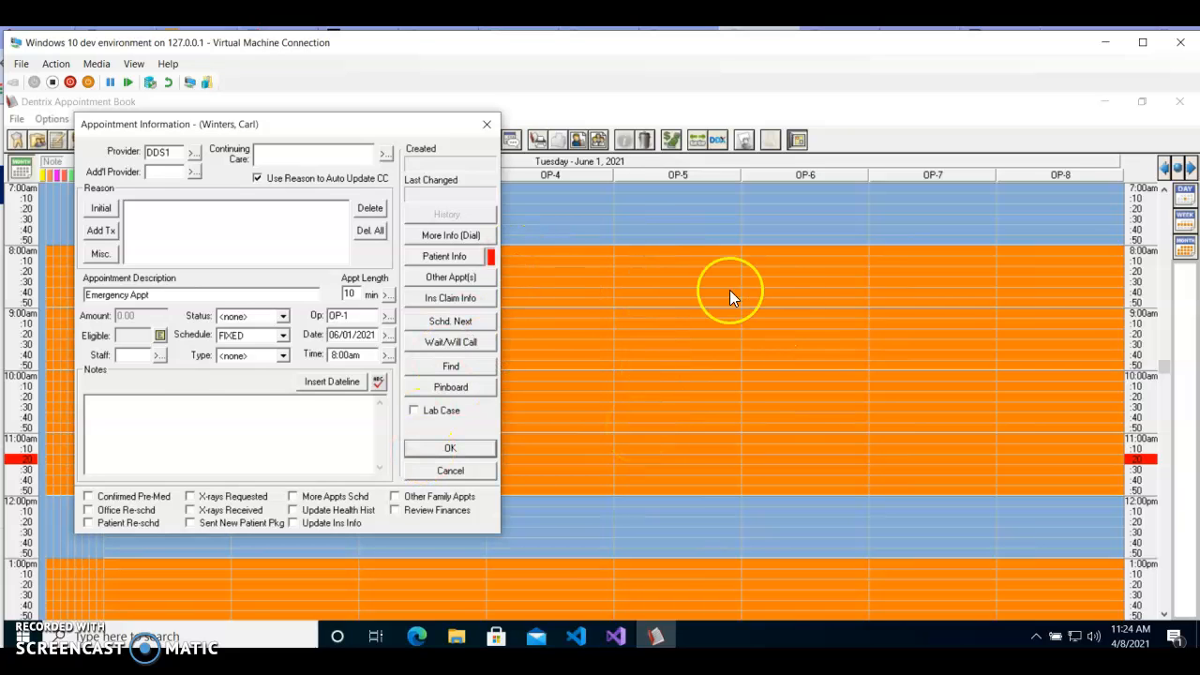
Step: Discard the Emergency Appt without scheduling it
{"action": "left_click", "coordinate": [424, 449]}
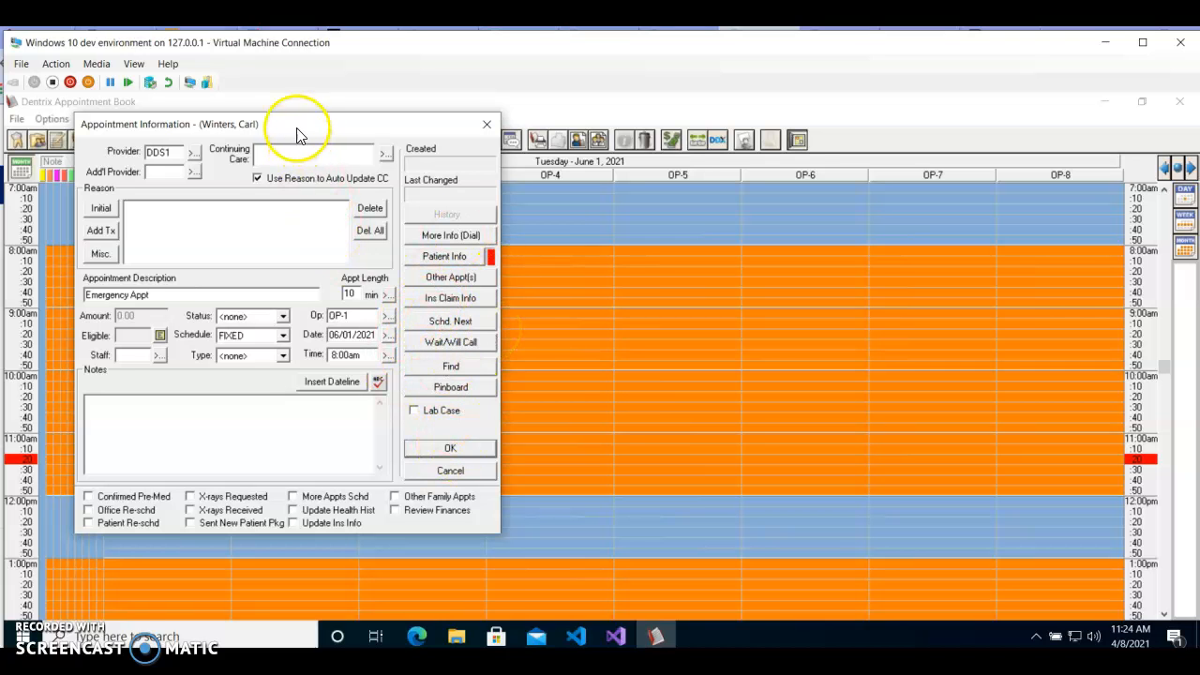
{"action": "left_click_drag", "start_coordinate": [300, 128], "coordinate": [296, 241]}
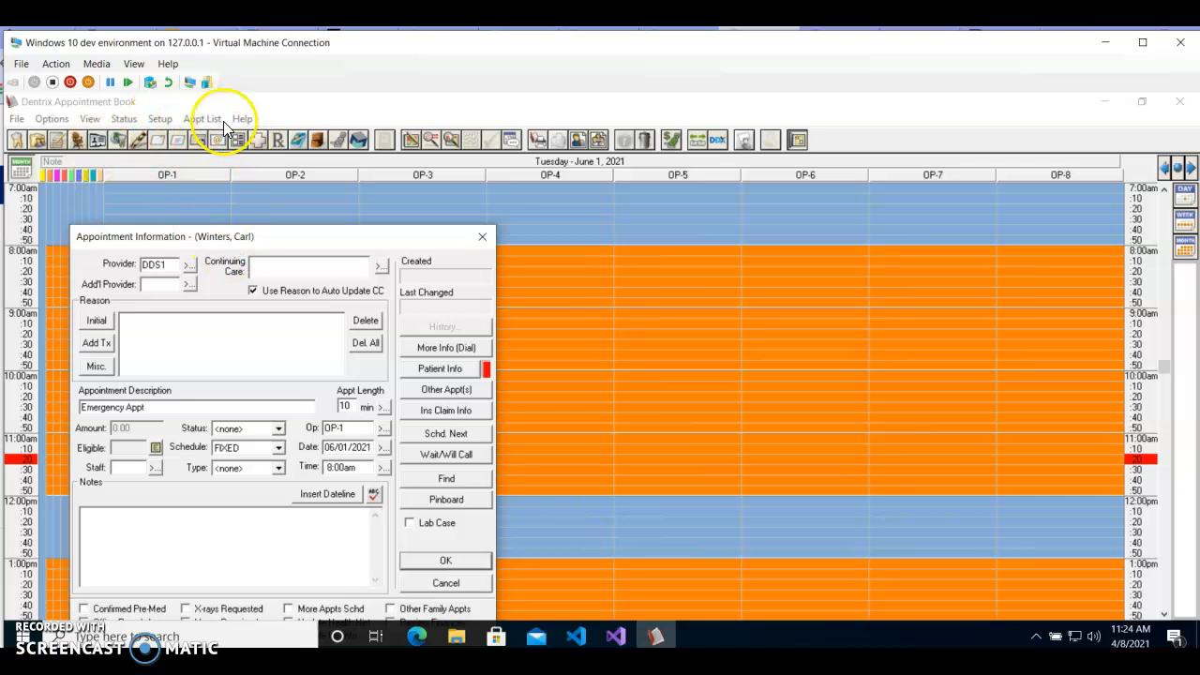
{"action": "left_click_drag", "start_coordinate": [257, 250], "coordinate": [389, 89]}
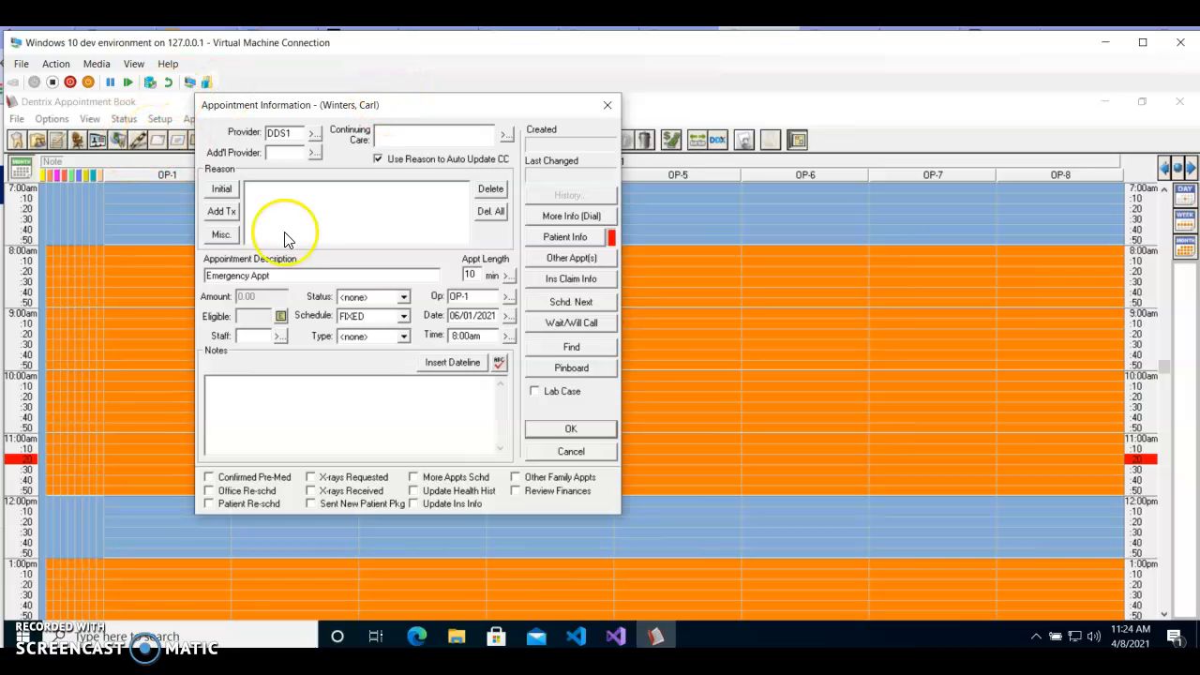
{"action": "left_click", "coordinate": [570, 452]}
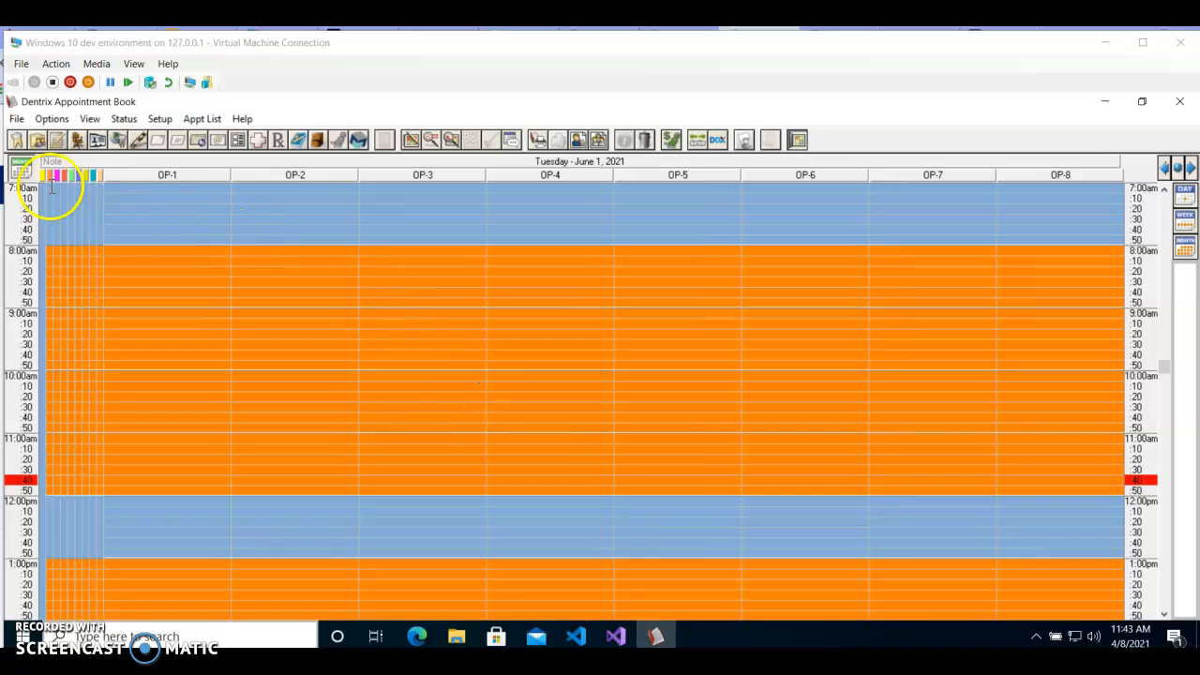
Step: Open the flip tabs setup and enter "6 month" as the Day View description of Tab 1
{"action": "left_click", "coordinate": [160, 120]}
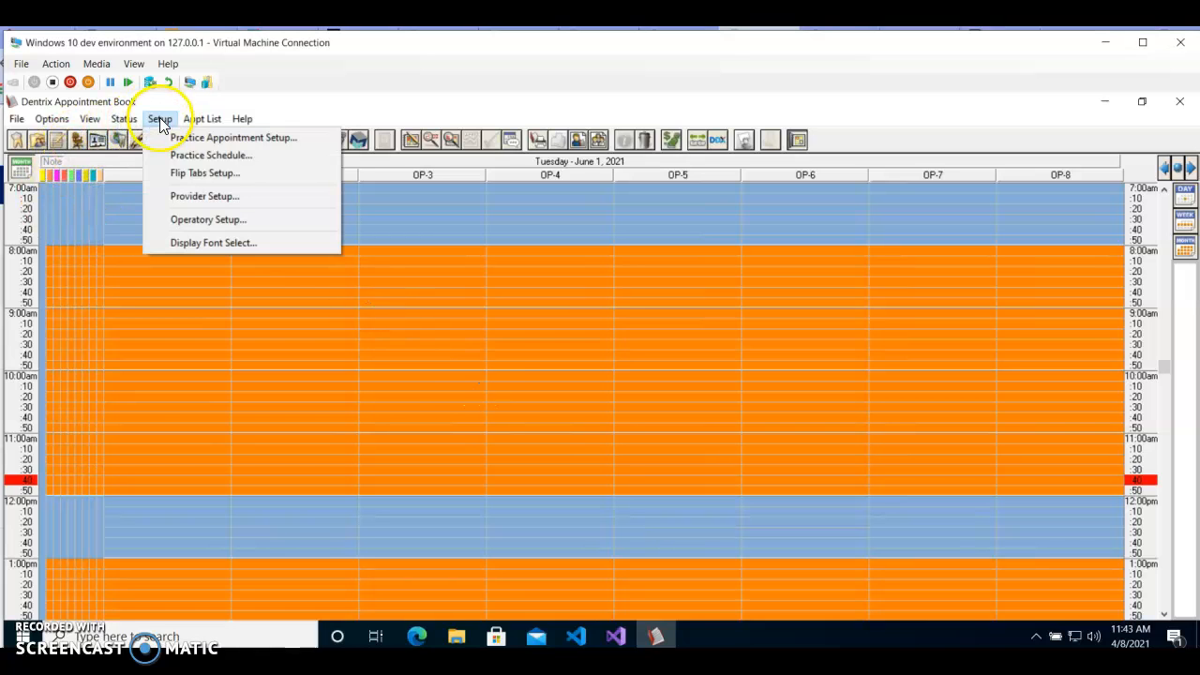
{"action": "left_click", "coordinate": [180, 174]}
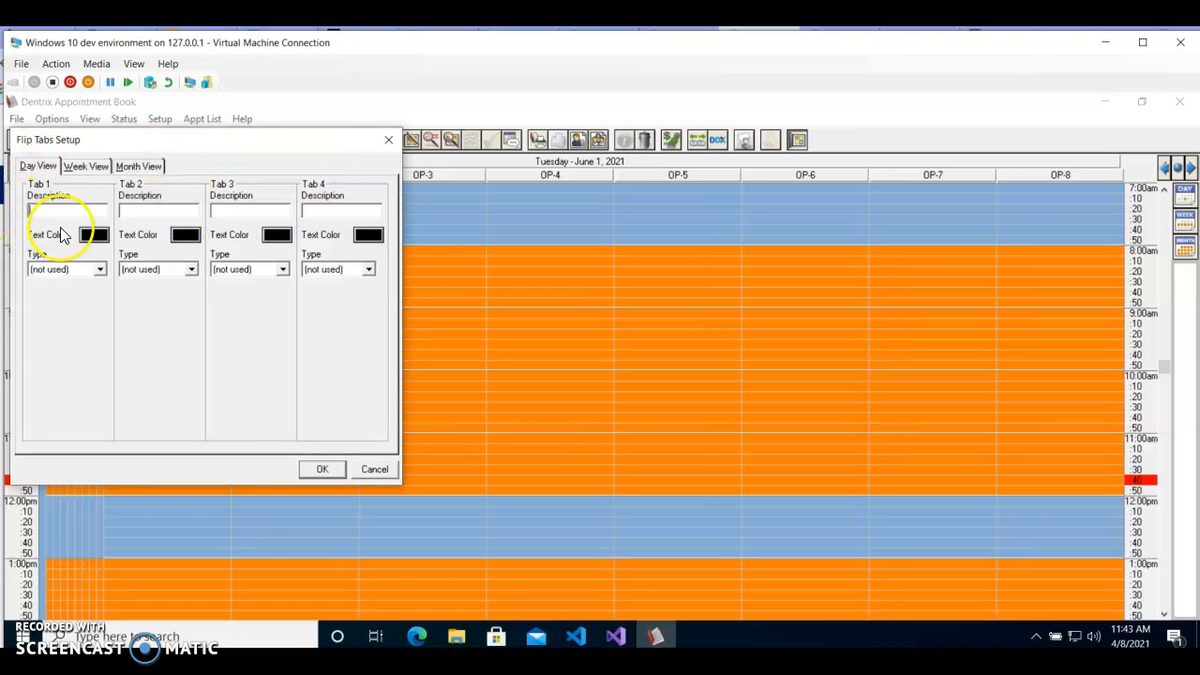
{"action": "left_click_drag", "start_coordinate": [87, 150], "coordinate": [163, 200]}
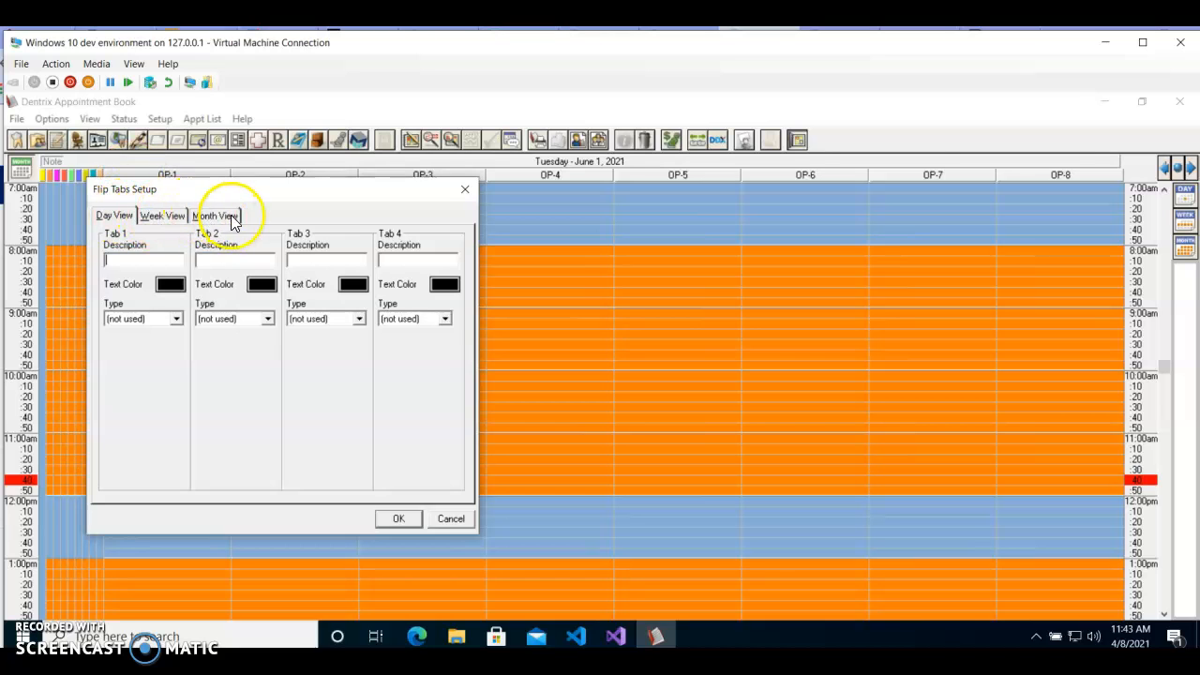
{"action": "left_click", "coordinate": [213, 219]}
{"action": "left_click", "coordinate": [114, 219]}
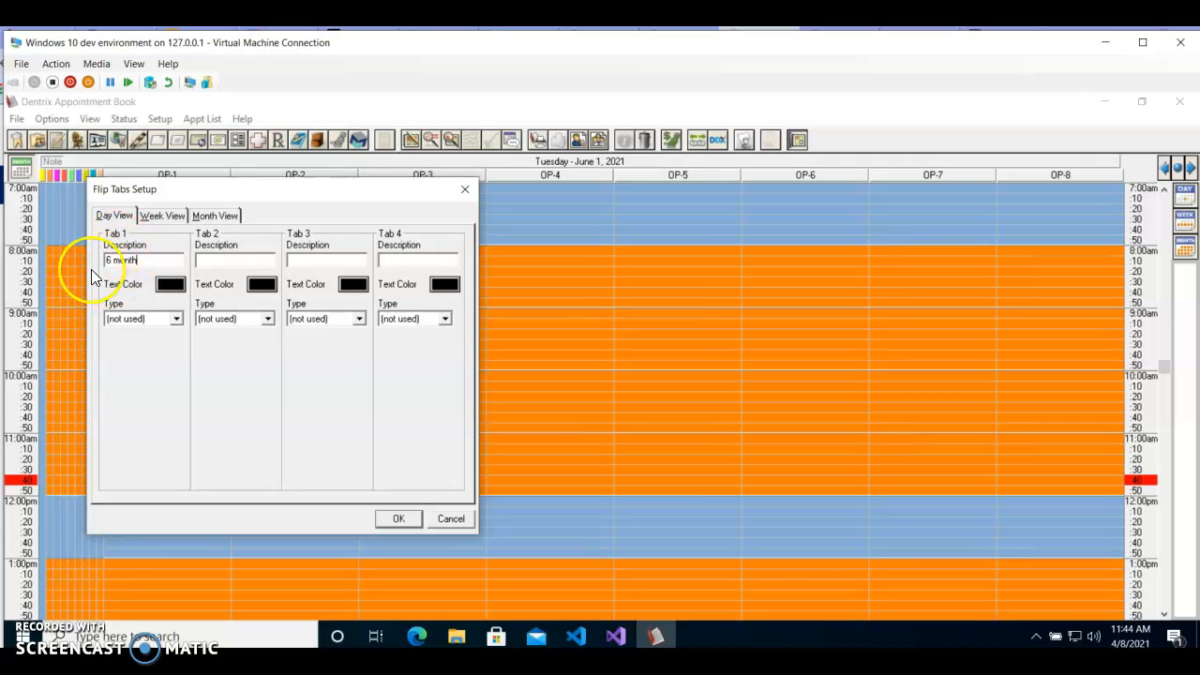
{"action": "left_click", "coordinate": [148, 259]}
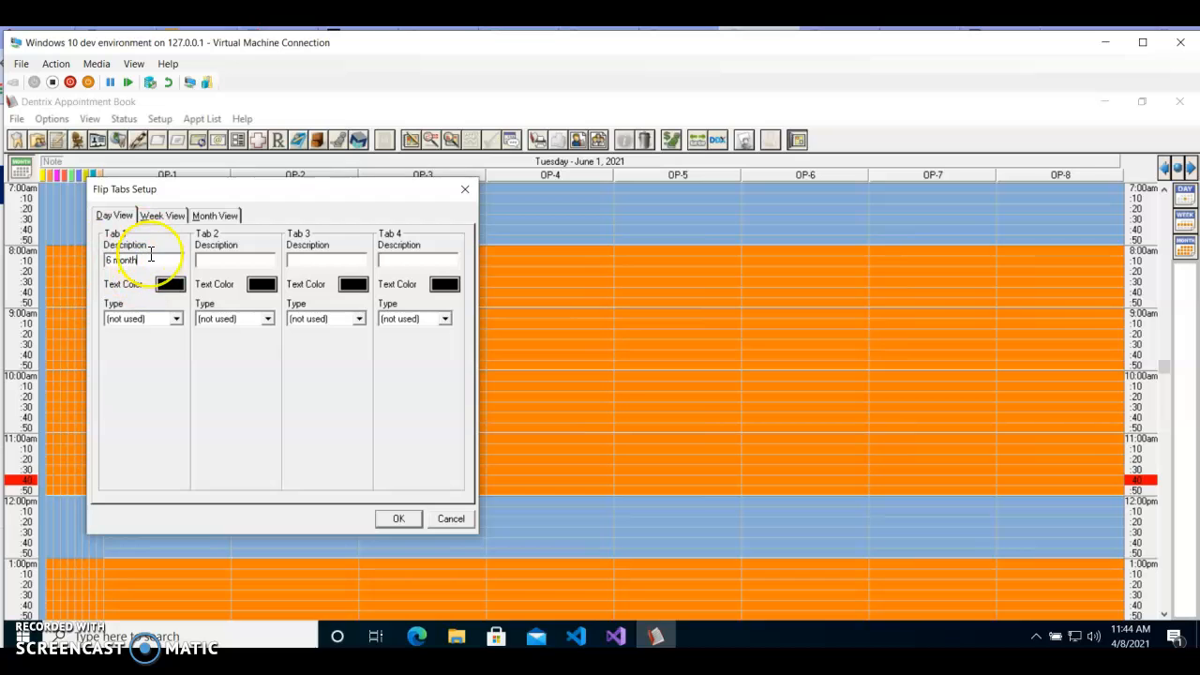
{"action": "left_click_drag", "start_coordinate": [150, 255], "coordinate": [118, 235]}
{"action": "left_click", "coordinate": [111, 260]}
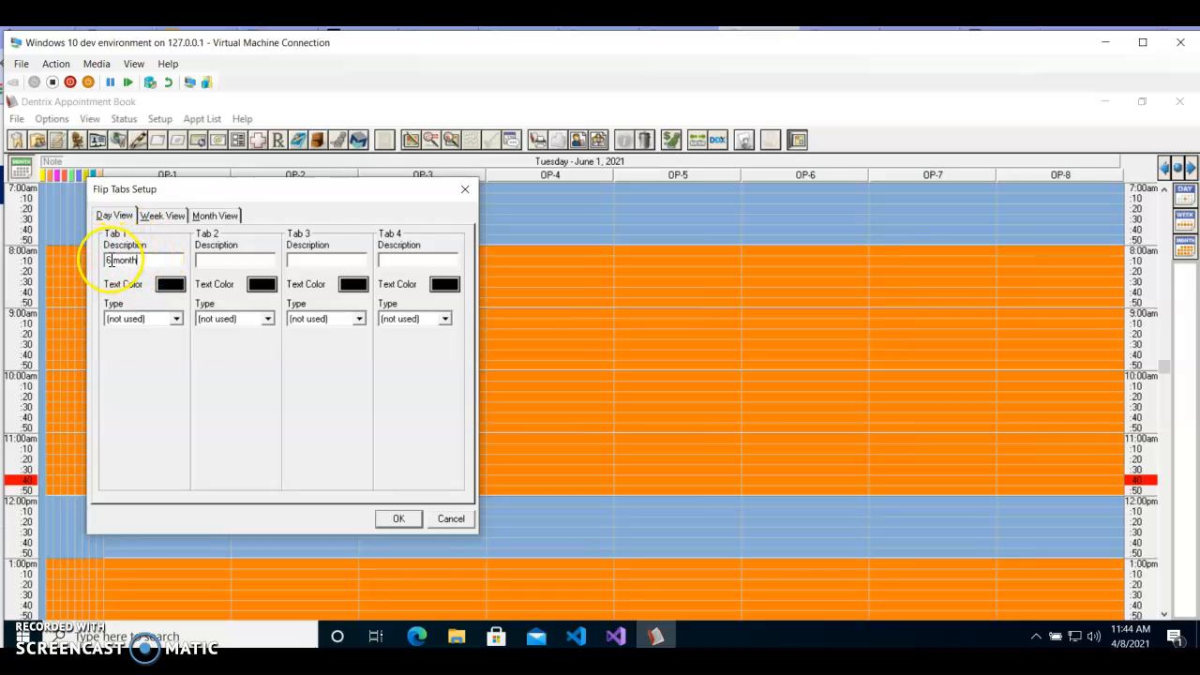
Step: Set the text color of the 6 month flip tab to red
{"action": "left_click", "coordinate": [170, 286]}
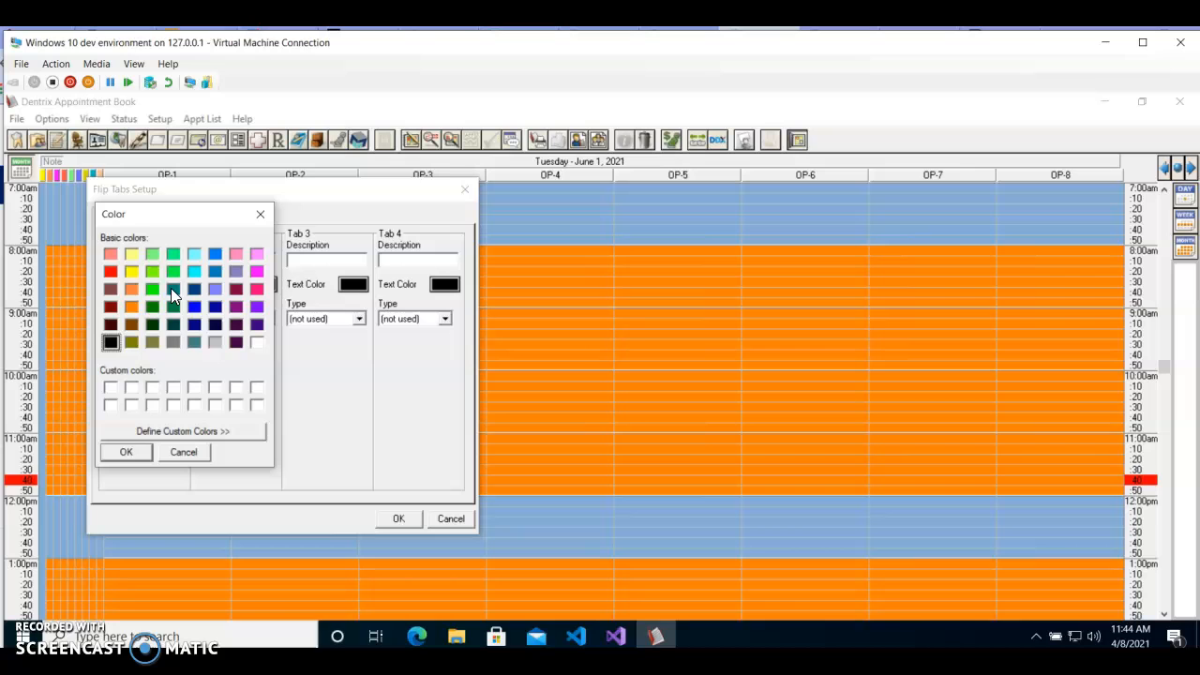
{"action": "left_click", "coordinate": [110, 271]}
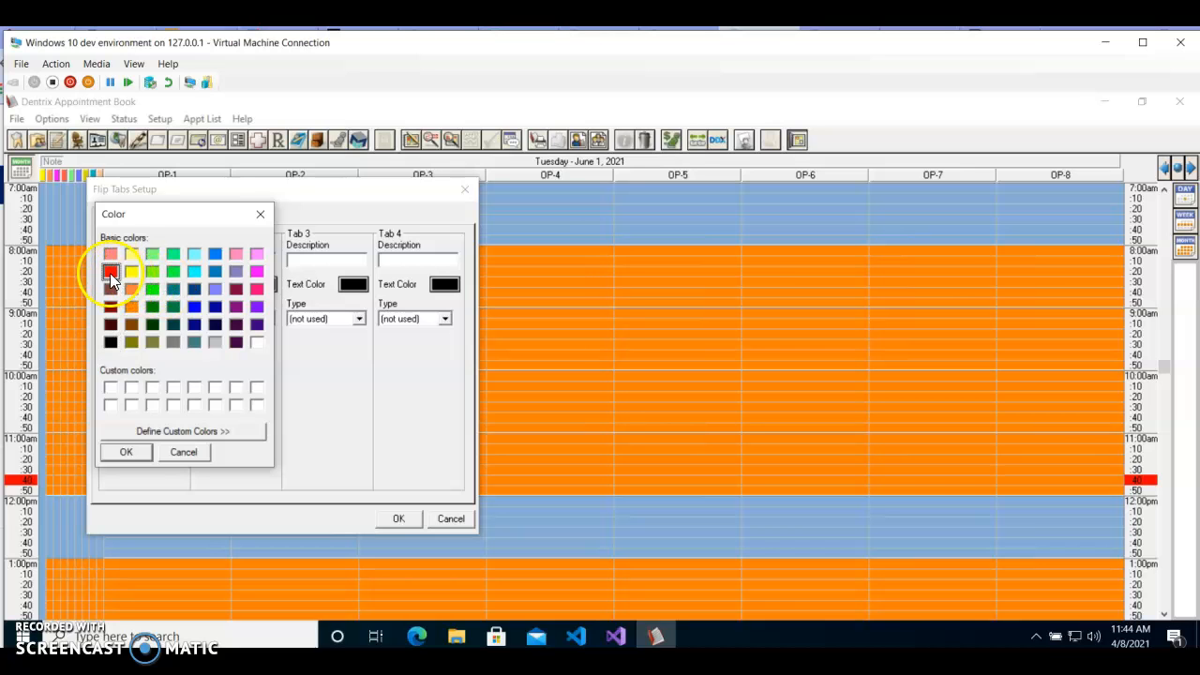
{"action": "left_click", "coordinate": [126, 452]}
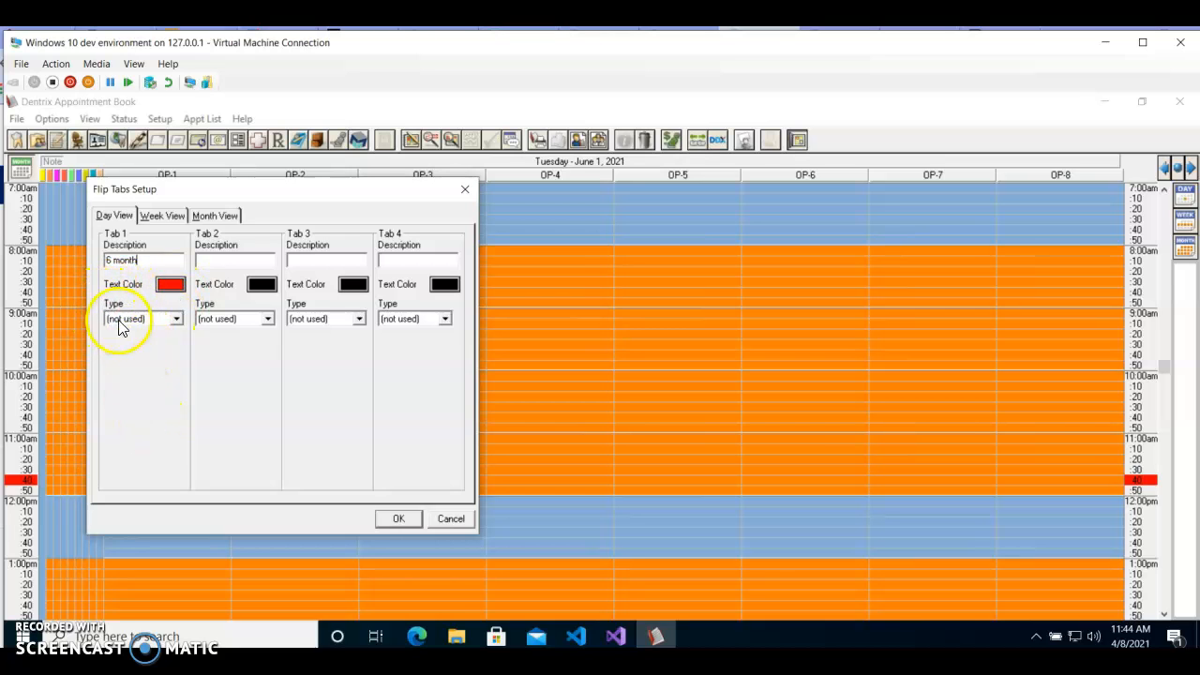
Step: Try the Absolute type for the 6 month flip tab, and set its type to Relative
{"action": "left_click", "coordinate": [176, 320]}
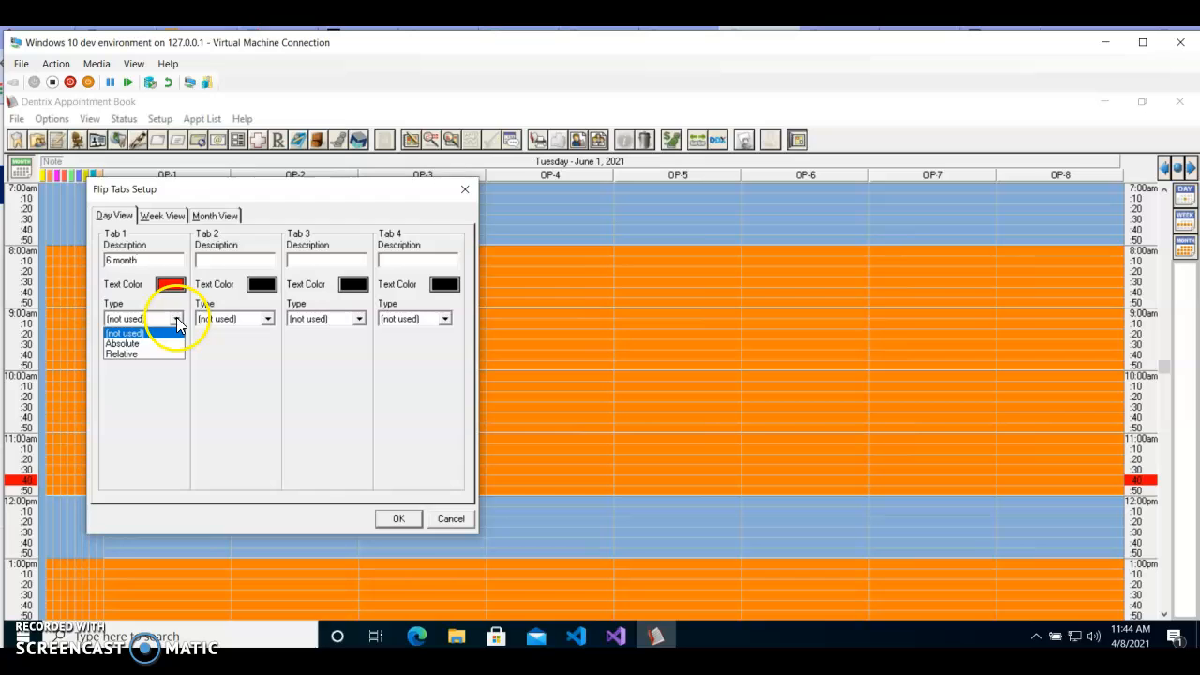
{"action": "left_click", "coordinate": [120, 344]}
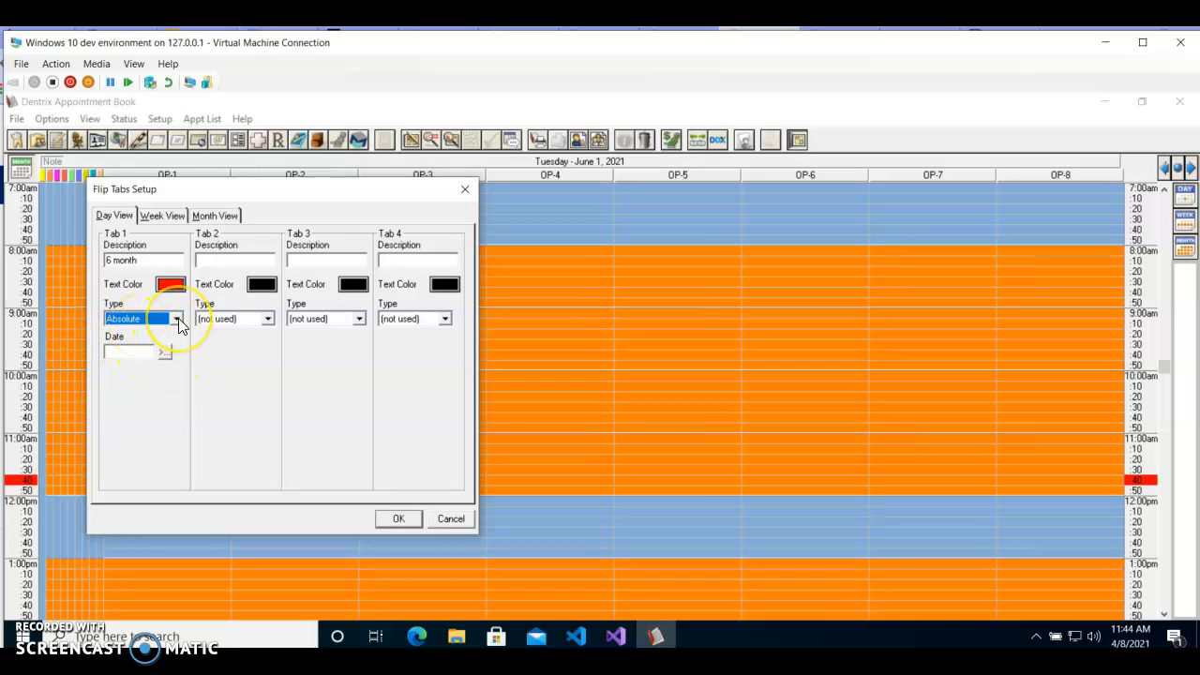
{"action": "left_click", "coordinate": [176, 318]}
{"action": "left_click", "coordinate": [138, 358]}
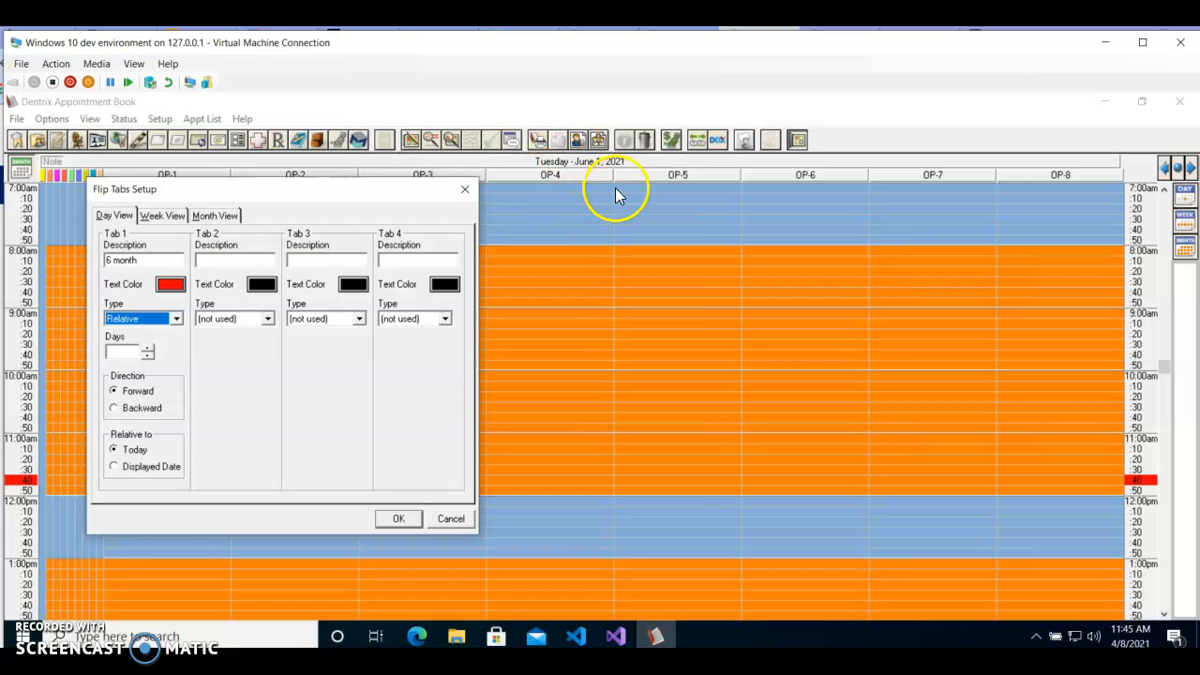
{"action": "left_click", "coordinate": [150, 319]}
{"action": "left_click", "coordinate": [136, 337]}
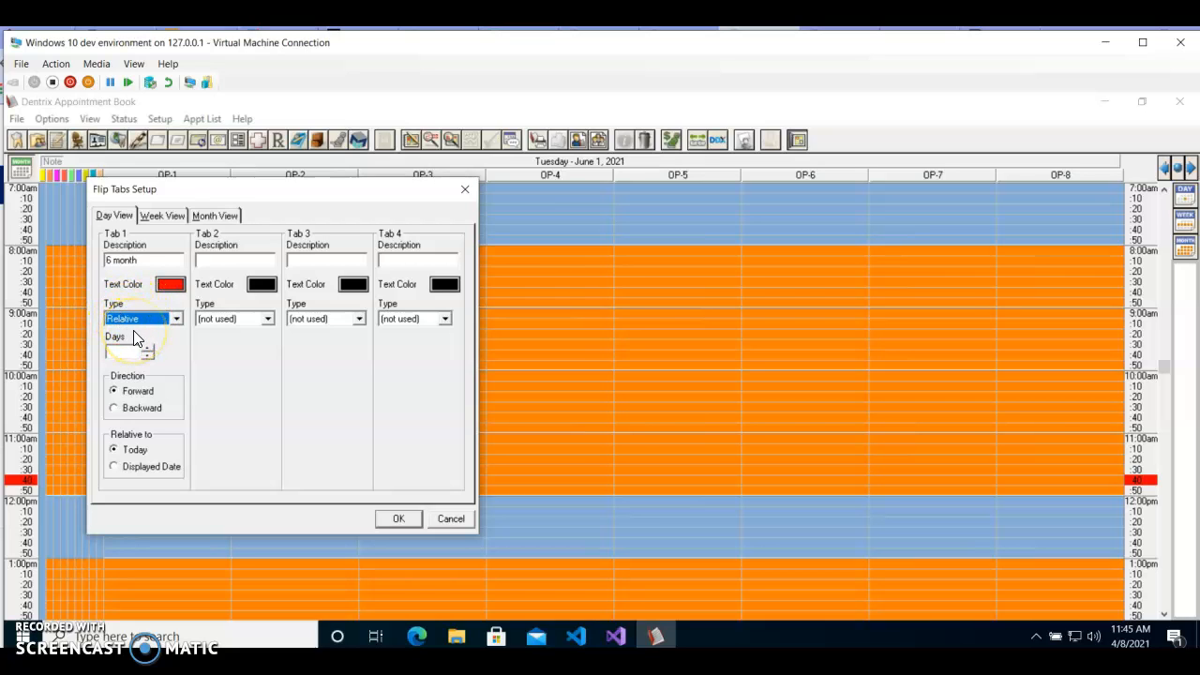
Step: Save the 6 month flip tab with 180 days relative to the Displayed Date, and use it to move the schedule forward
{"action": "left_click", "coordinate": [133, 349]}
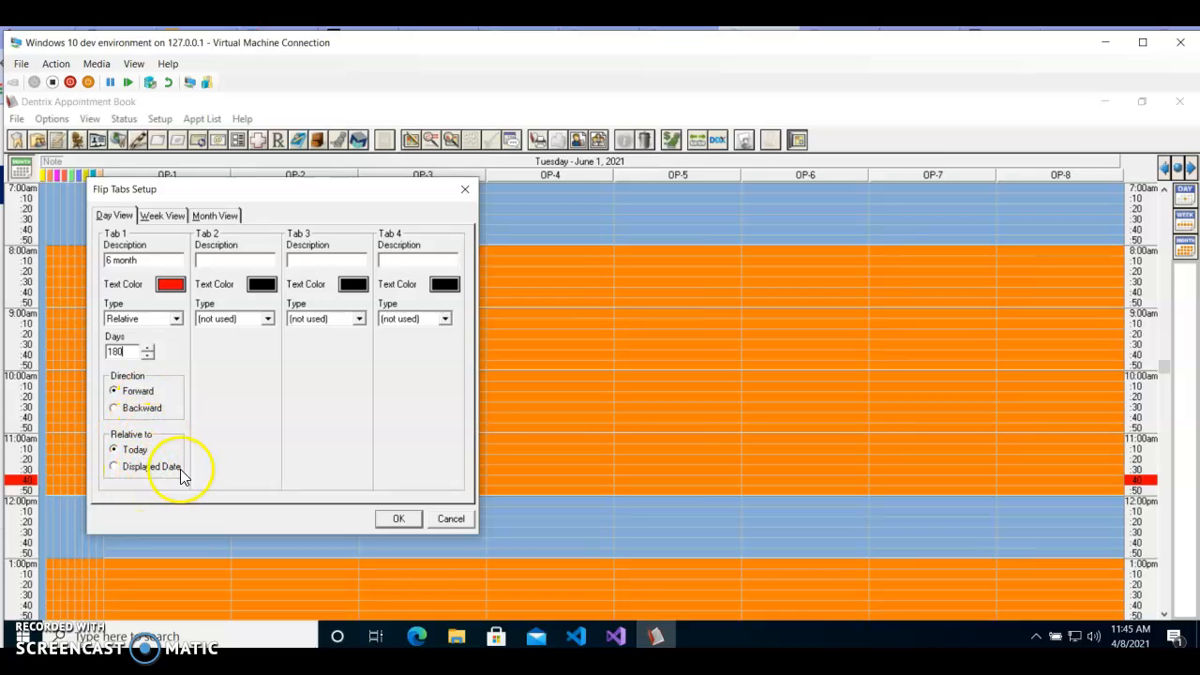
{"action": "left_click", "coordinate": [116, 467]}
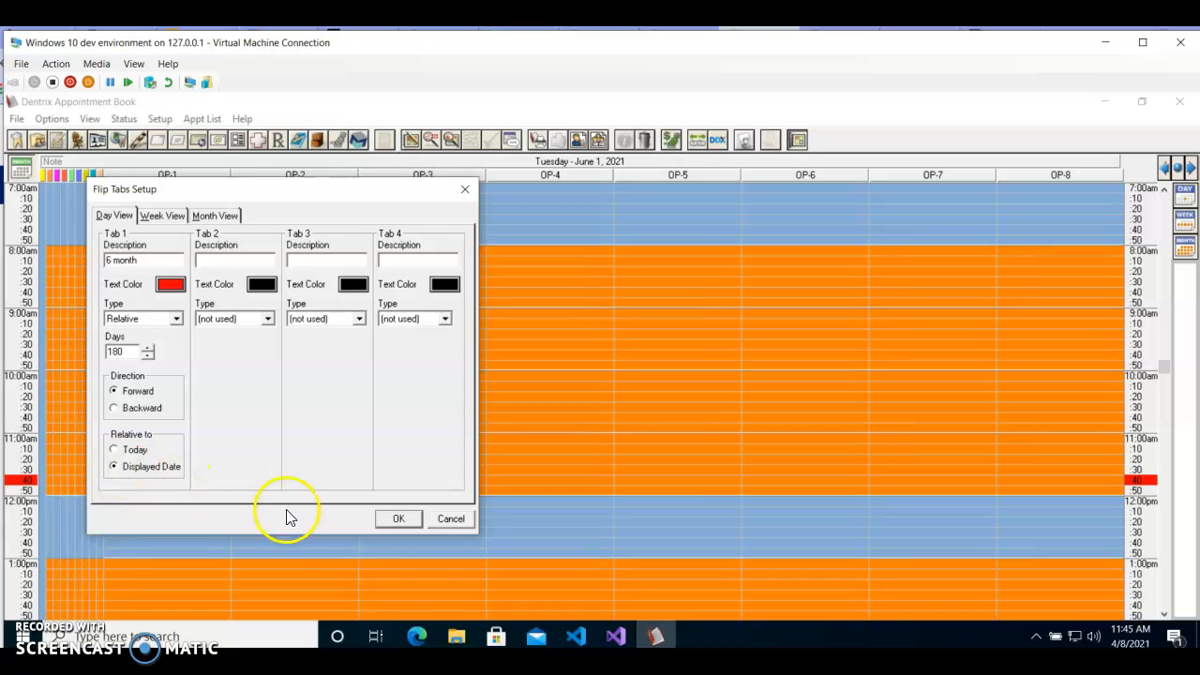
{"action": "left_click", "coordinate": [402, 520]}
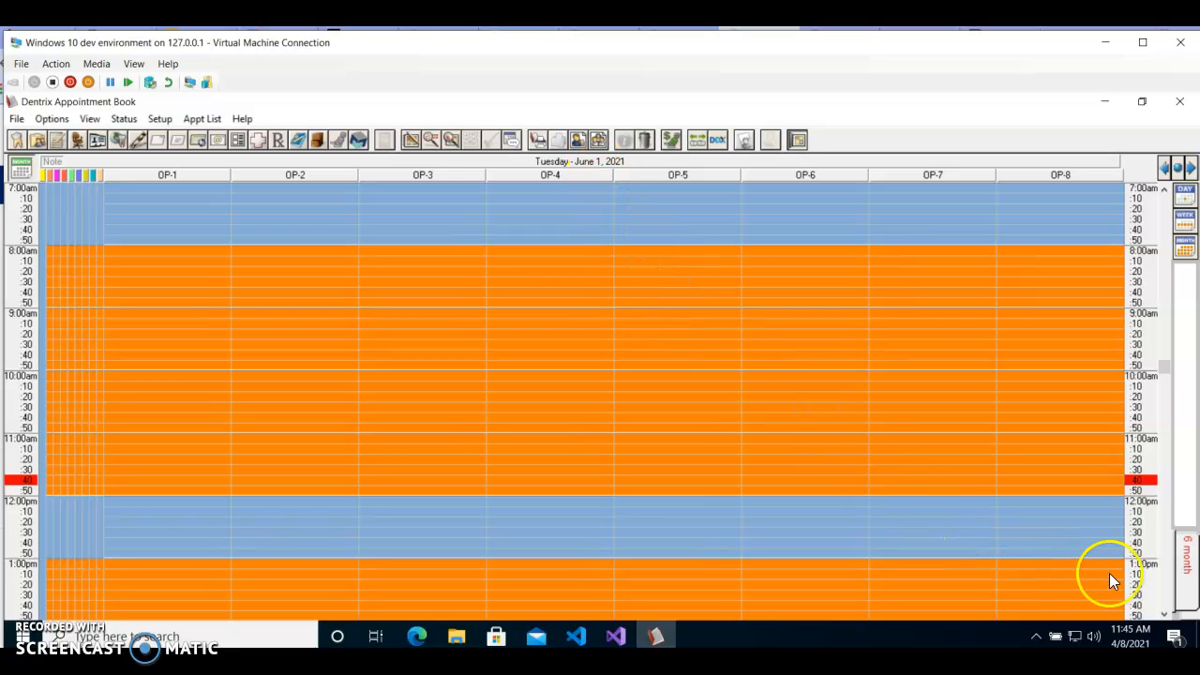
{"action": "left_click", "coordinate": [1189, 563]}
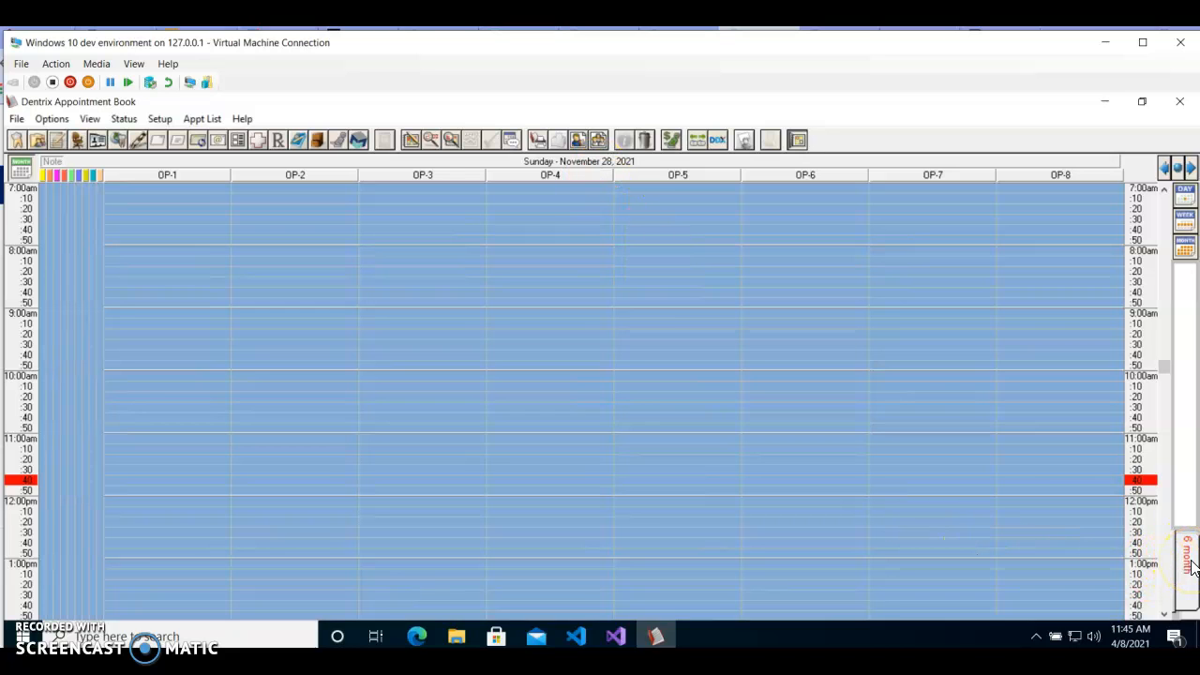